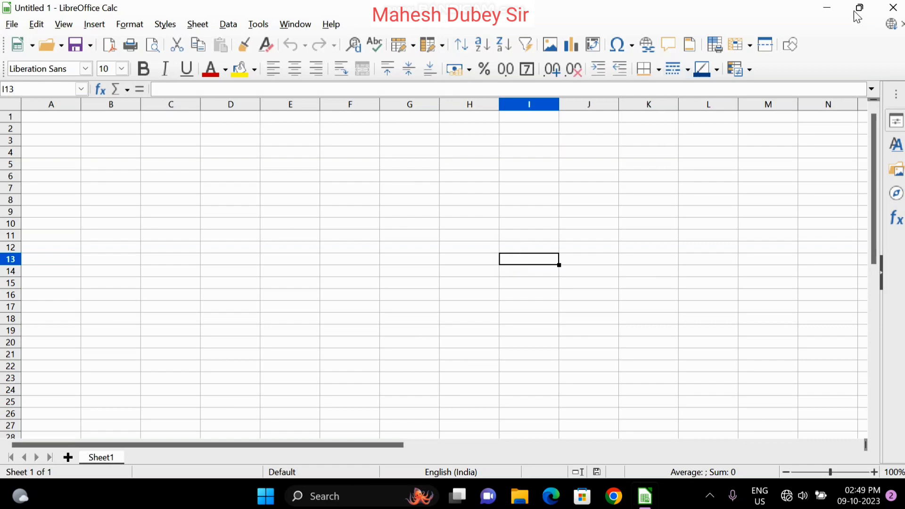
Step: Close the empty untitled spreadsheet and refresh the desktop
click(889, 7)
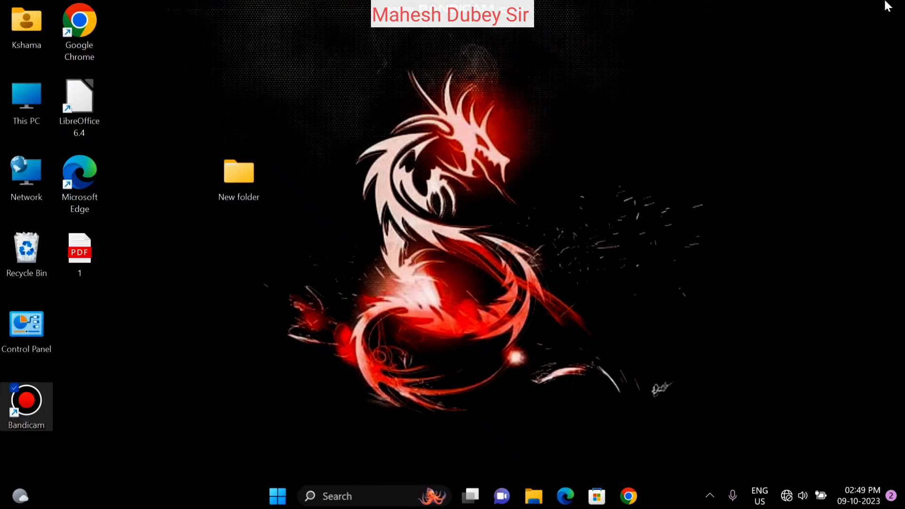
right_click(643, 49)
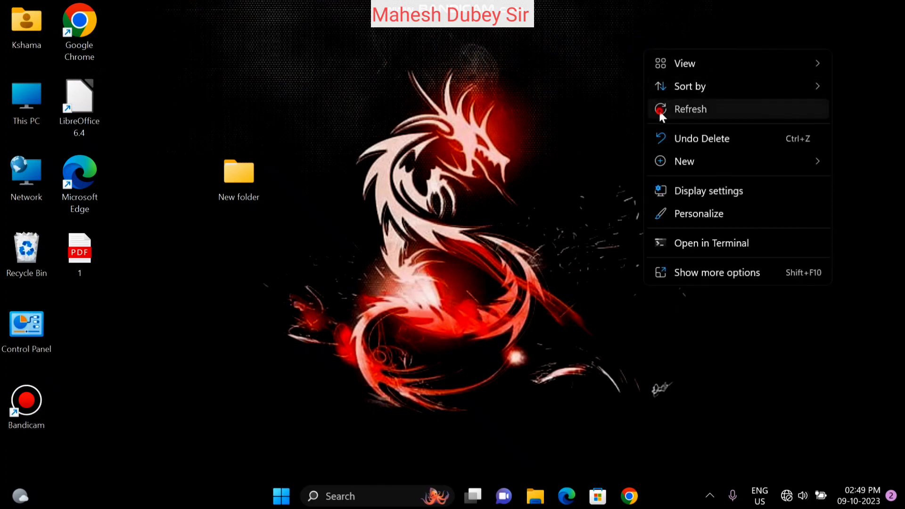
click(662, 113)
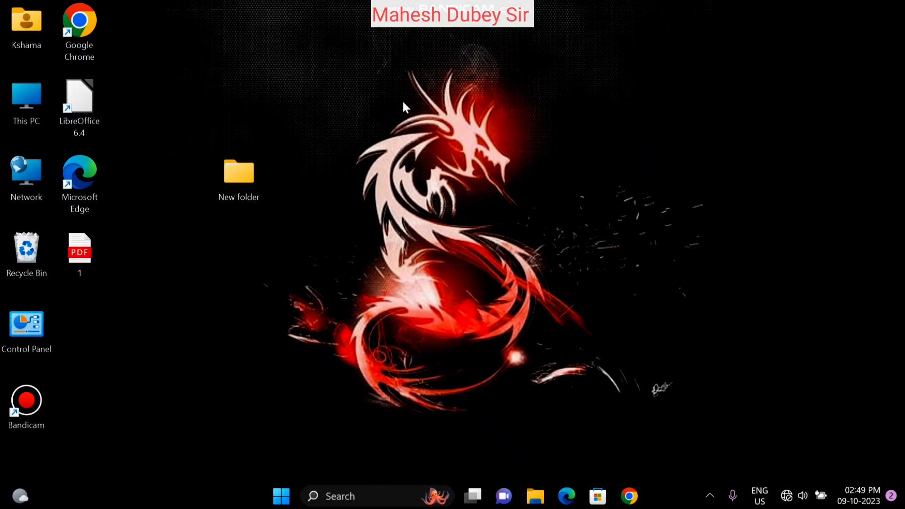
Step: Launch LibreOffice Calc from the LibreOffice 6.4 group in the full list of installed apps
click(283, 498)
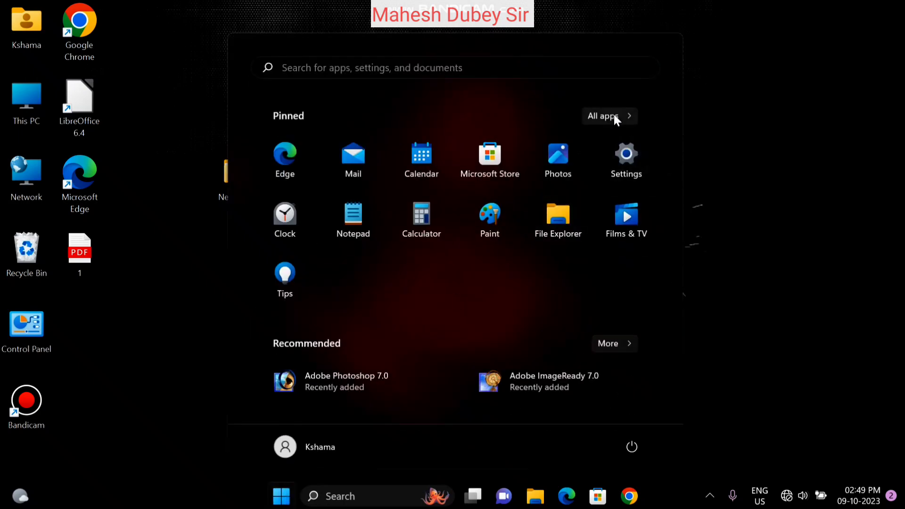
click(614, 115)
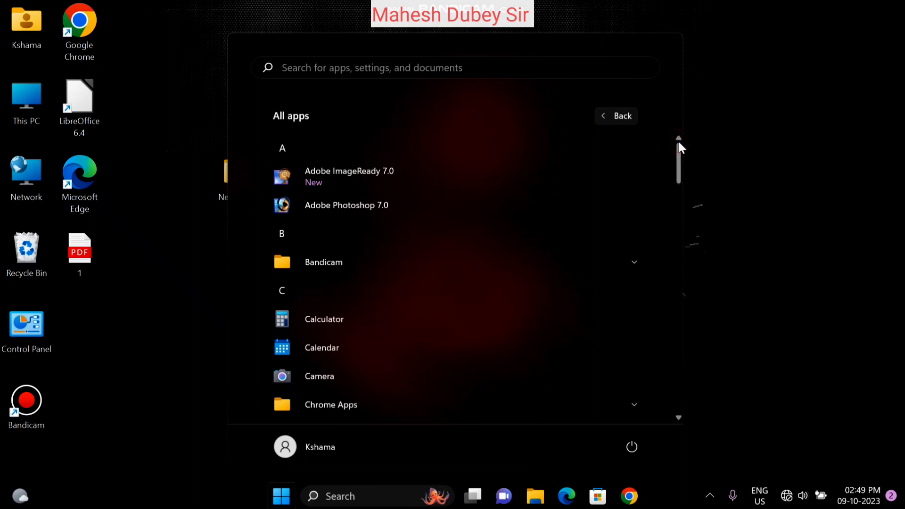
drag(679, 152, 673, 241)
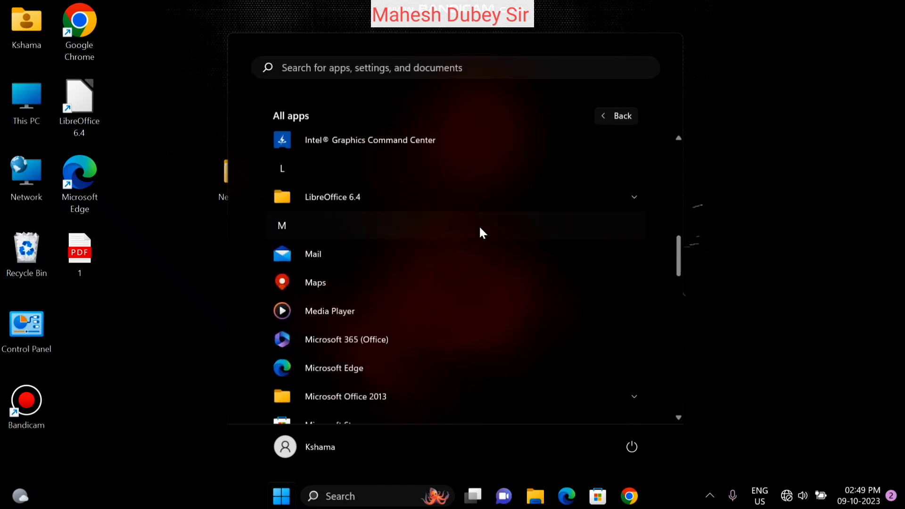
click(404, 201)
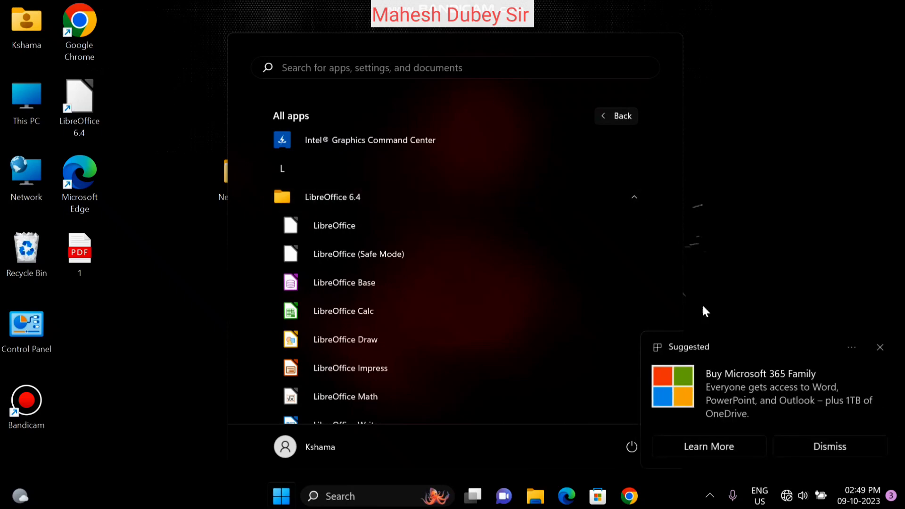
click(879, 351)
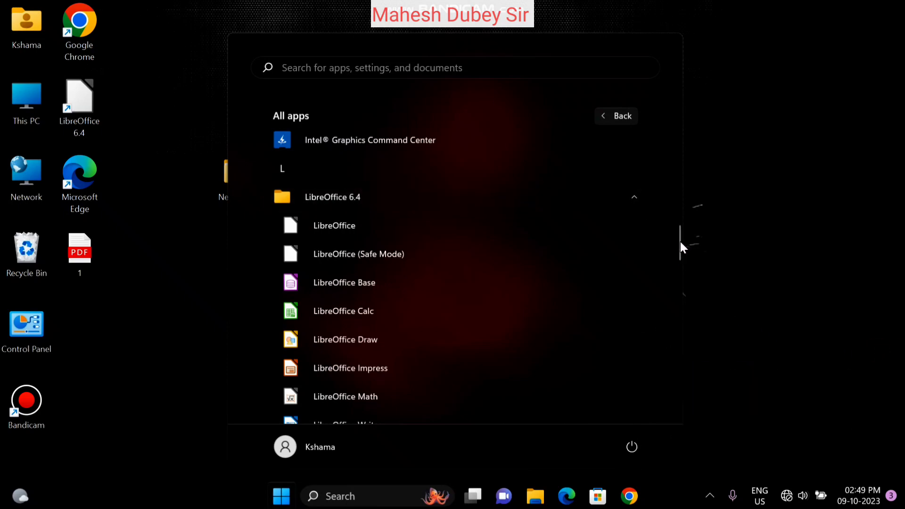
drag(679, 242, 679, 250)
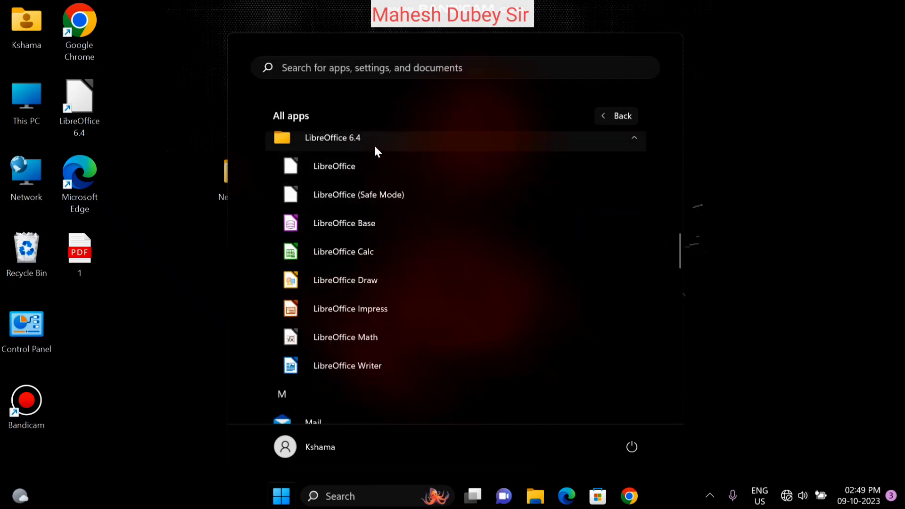
click(371, 252)
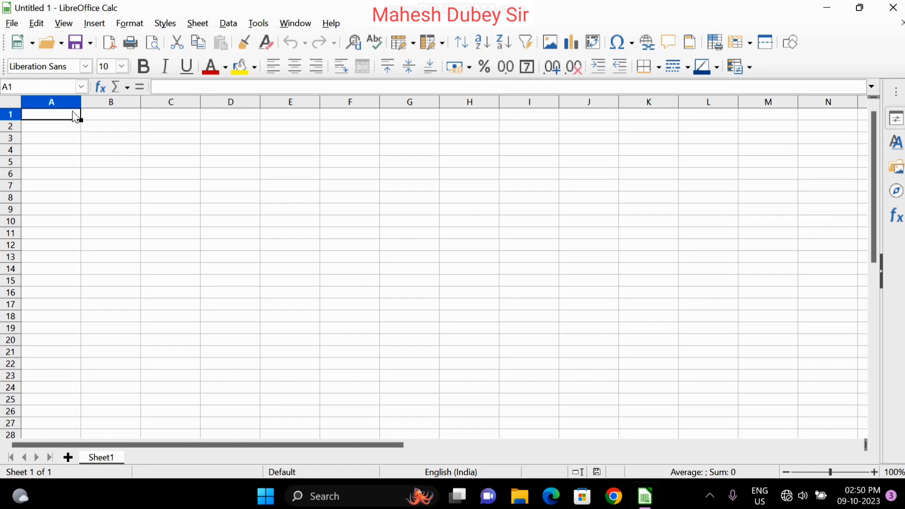
Step: Enter the title "Record of Student" in cell A1
click(74, 115)
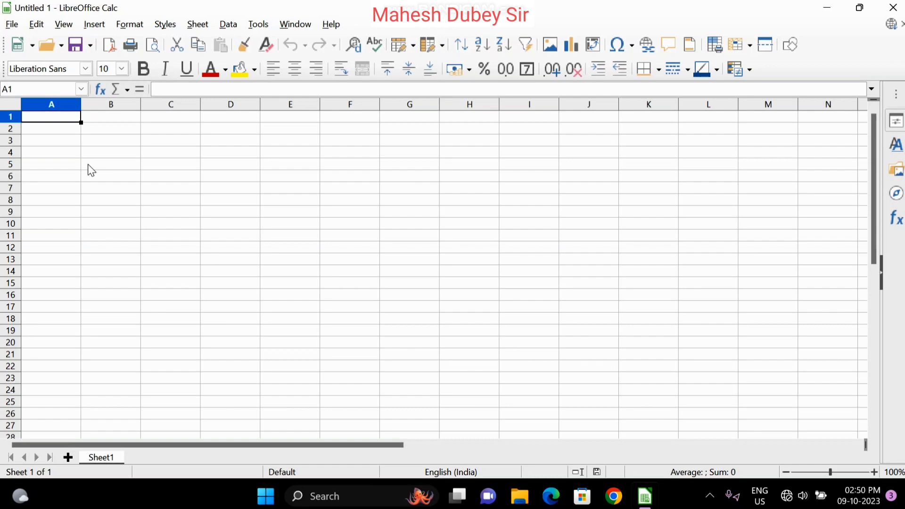
text(R)
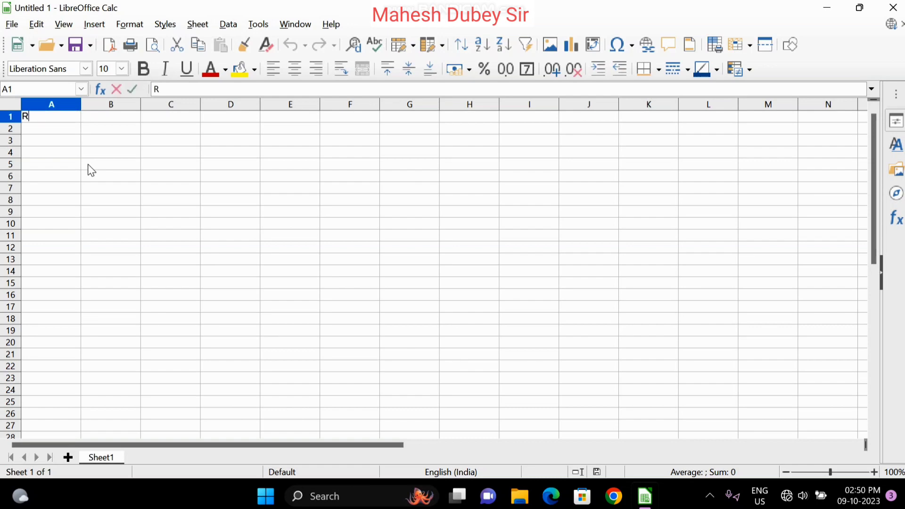
text(ecord If)
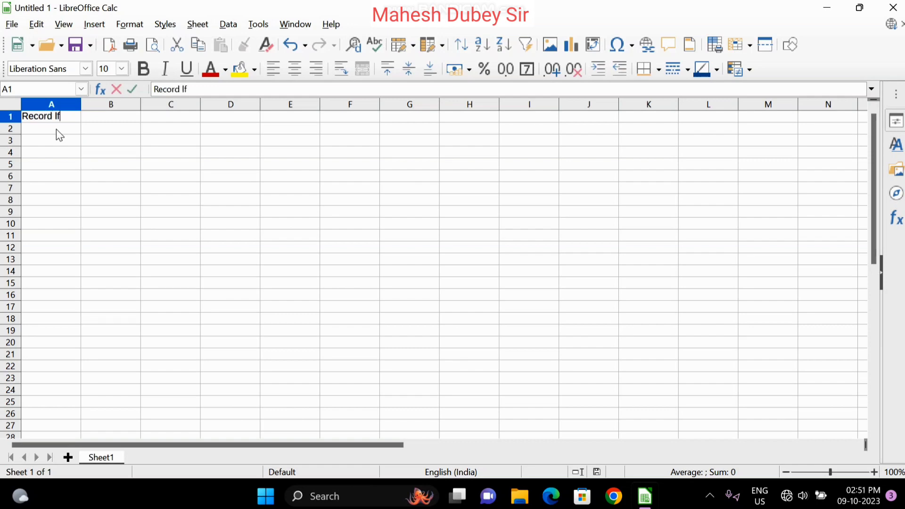
key(BackSpace)
key(BackSpace)
text(of Student)
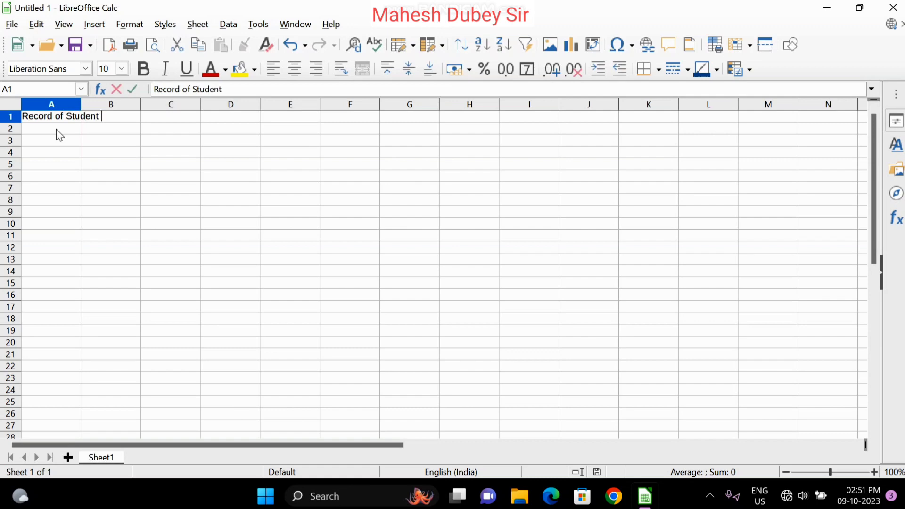
key(Return)
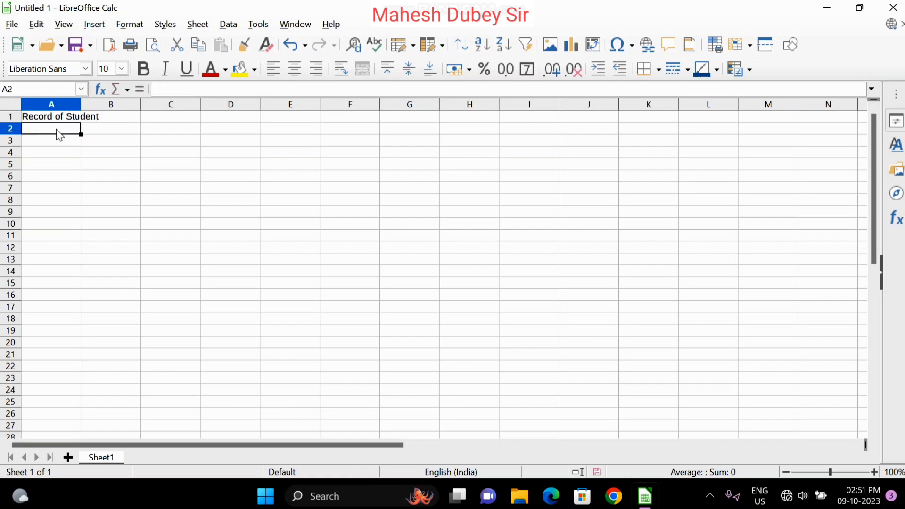
Step: Enter the institute name "Kshama Computer Institute" in cell A2, rejecting the suggested autocompletion
text(R)
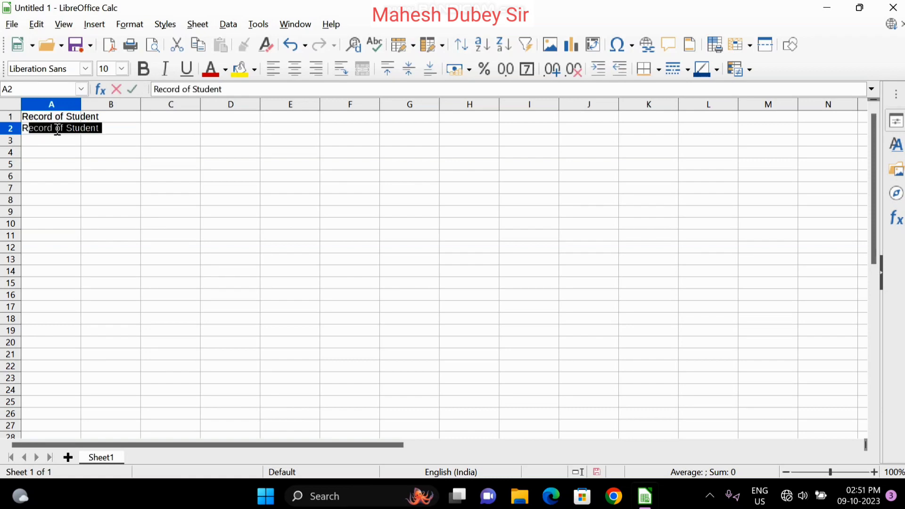
key(BackSpace)
key(BackSpace)
text(Kshama)
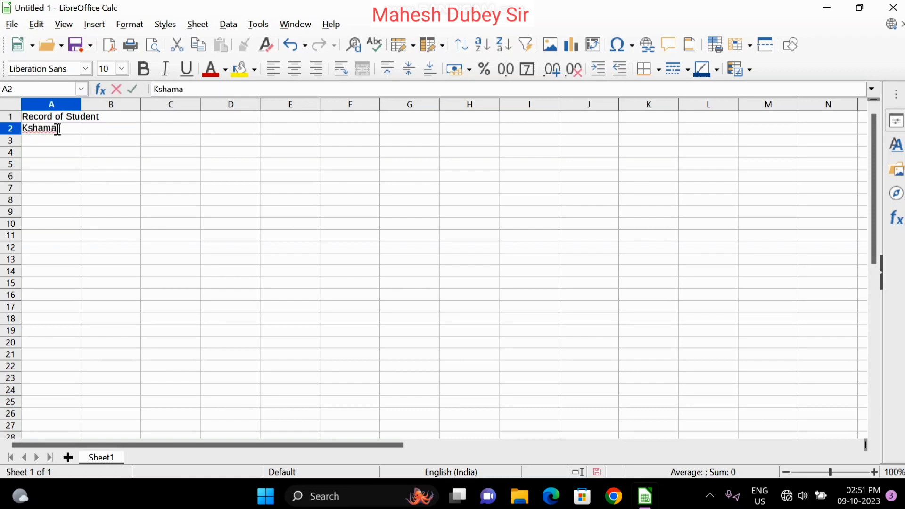
text( Computer Institute)
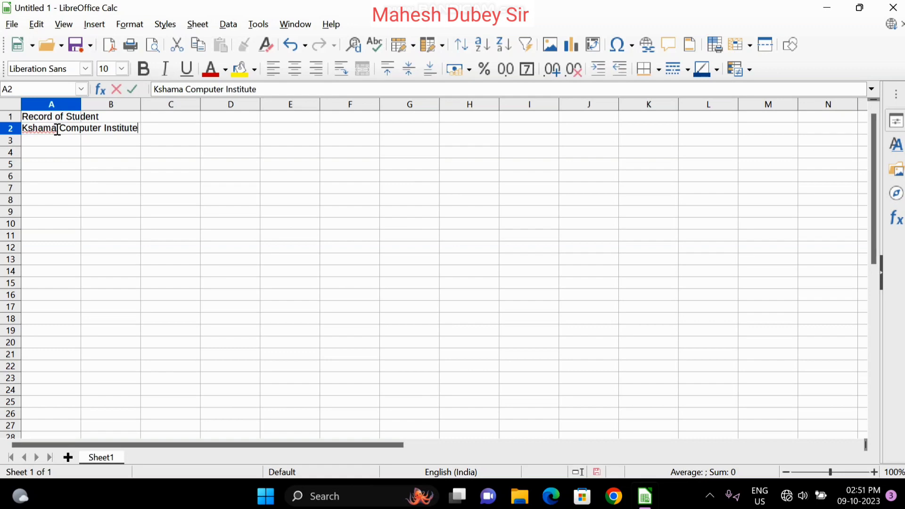
key(Return)
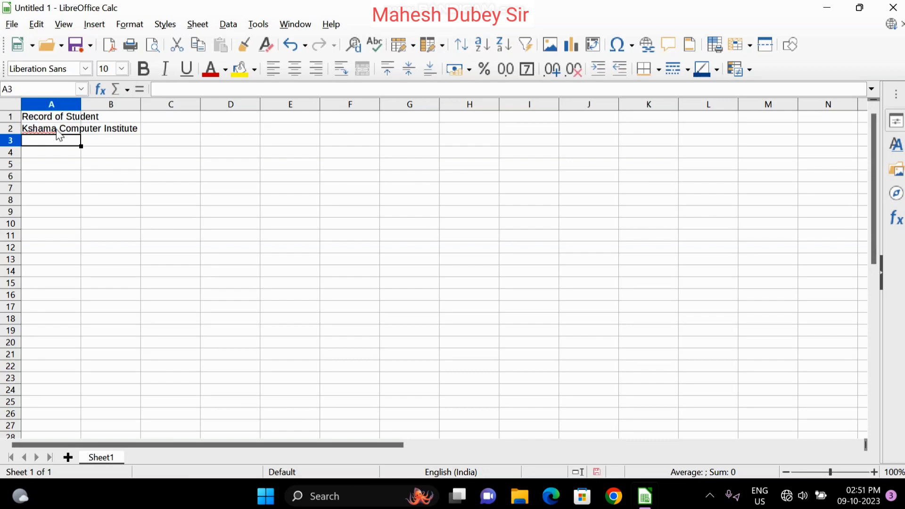
Step: Enter the column headings Sr, Name, Father Name and Address in cells A3 to D3
text(Sr)
key(Tab)
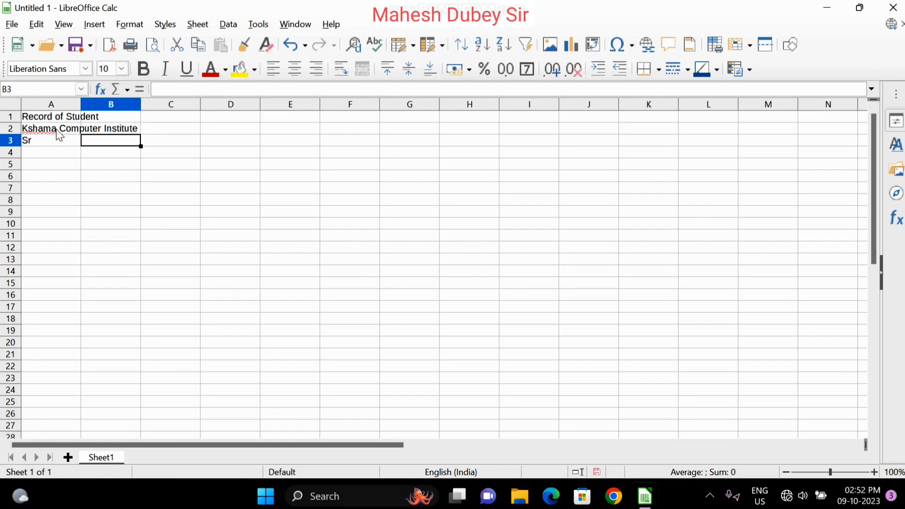
text(Name)
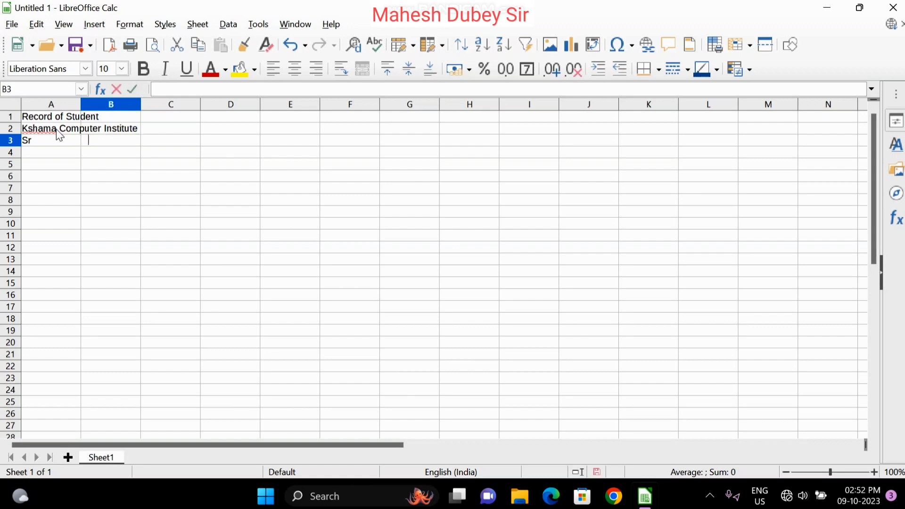
key(Tab)
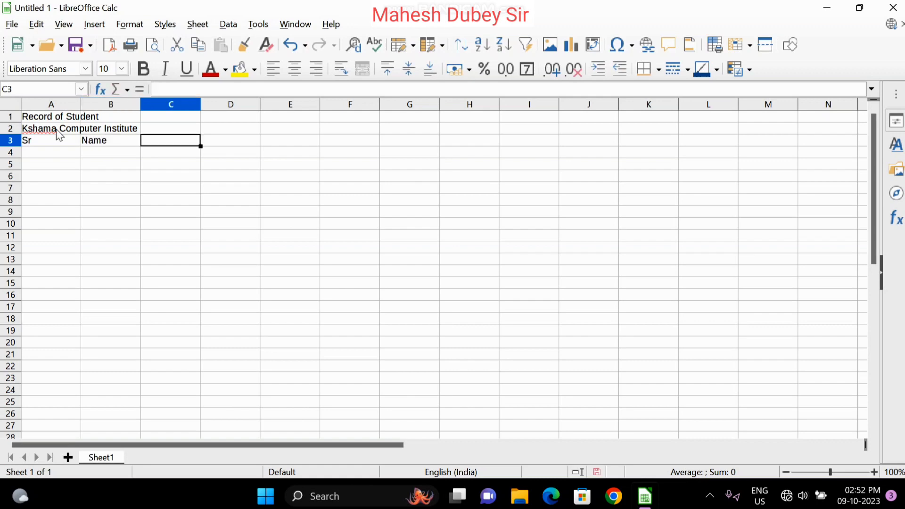
text(Father)
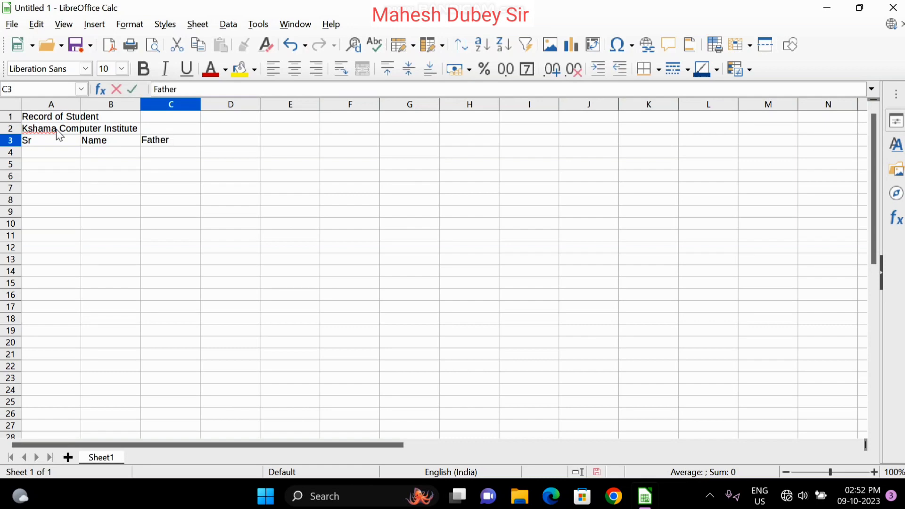
text( Name)
key(Tab)
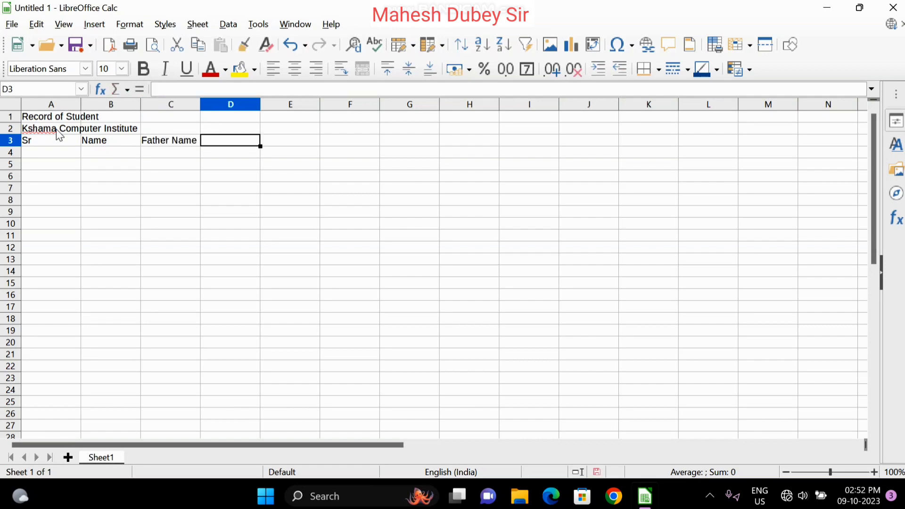
text(Address)
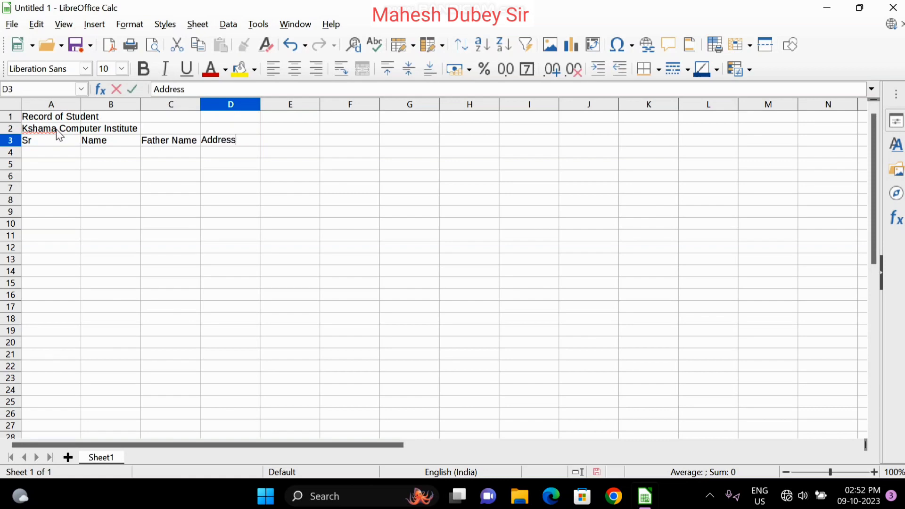
key(Tab)
Step: Complete the heading row with Aadhar, Mobile and Fee in cells E3 to G3
text(N)
key(BackSpace)
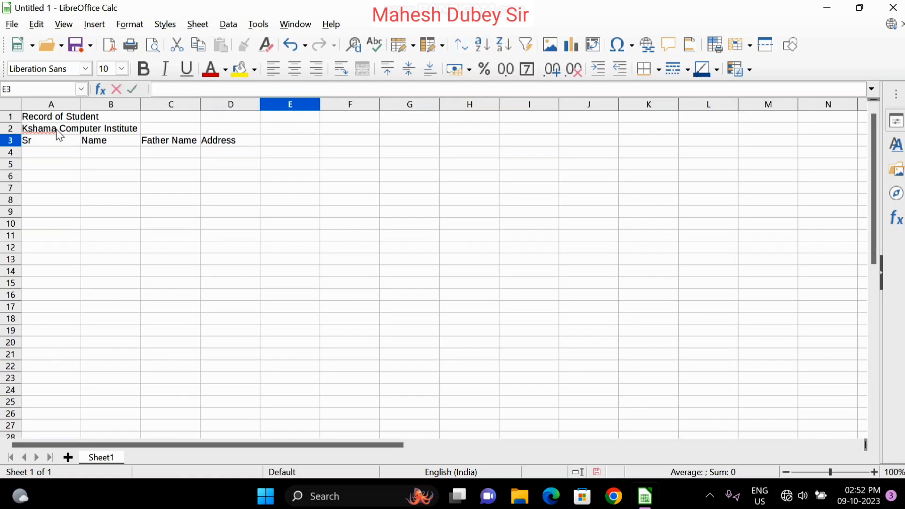
text(Aadhar)
key(Tab)
text(Mo)
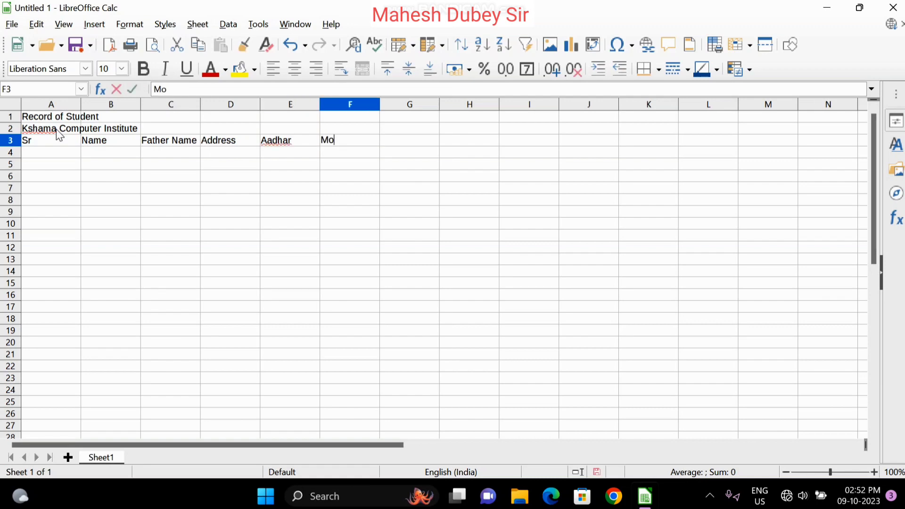
text(blile)
key(BackSpace)
key(BackSpace)
key(BackSpace)
key(BackSpace)
text(ile)
key(Tab)
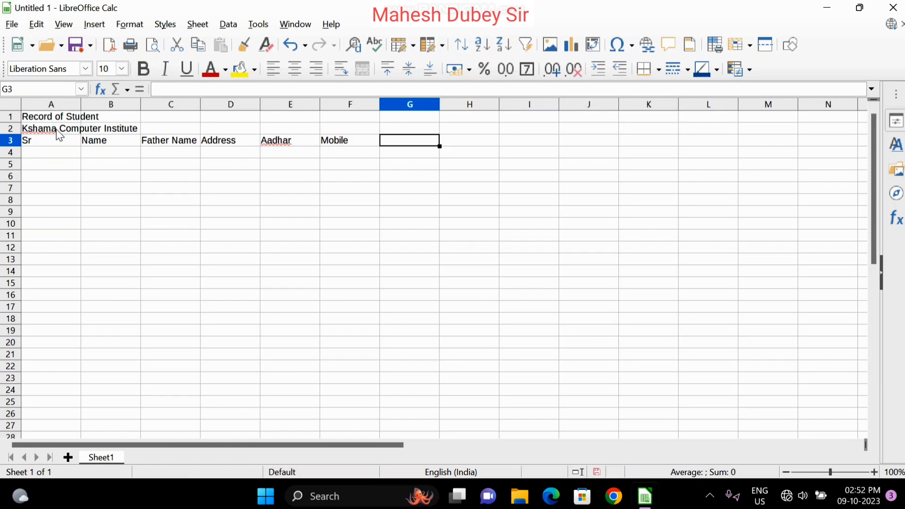
text(F)
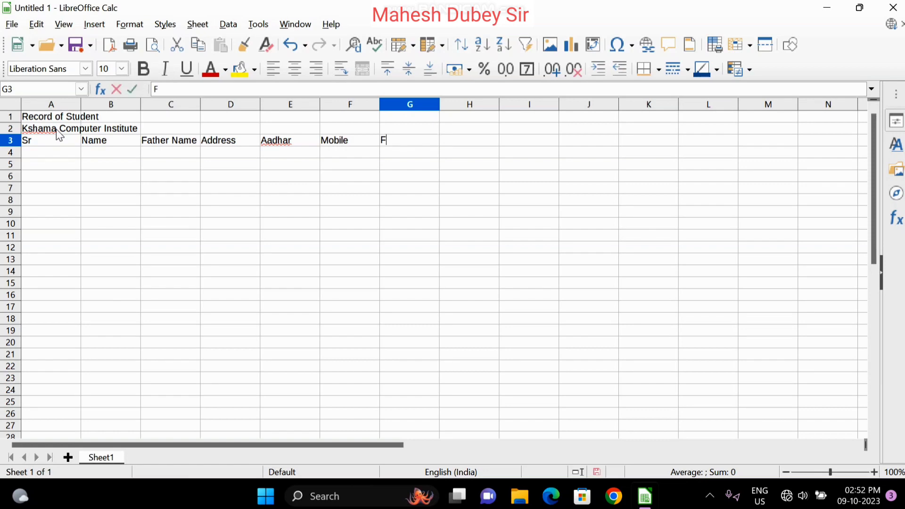
text(ew)
key(BackSpace)
text(ee)
key(Return)
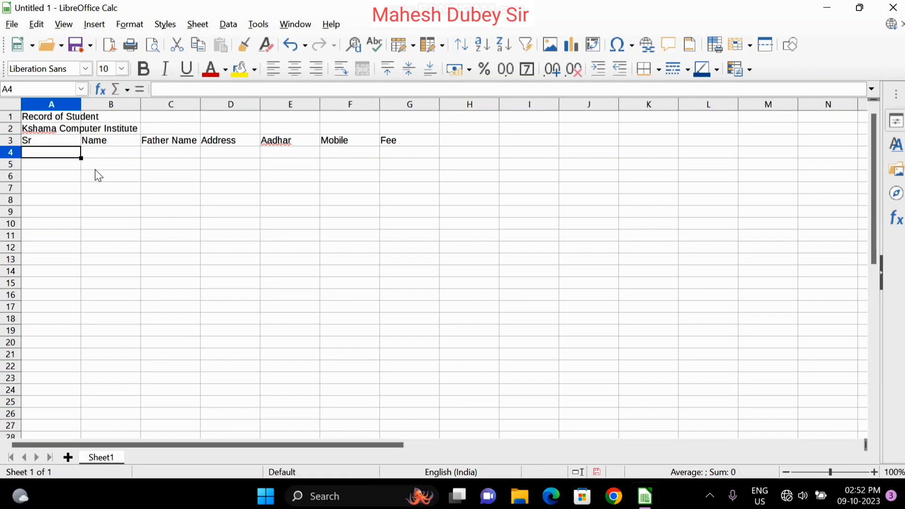
click(48, 146)
key(Right)
key(Right)
key(Right)
key(Right)
key(Right)
key(Right)
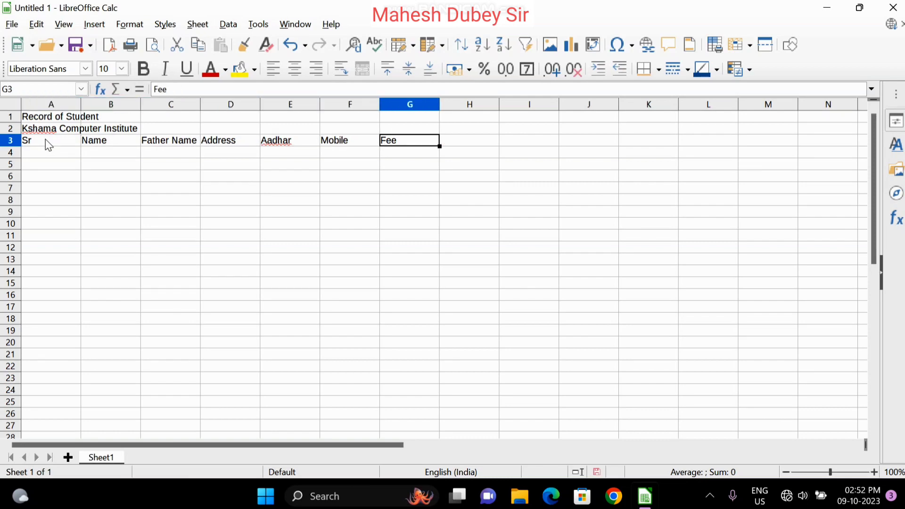
key(Left)
key(Left)
key(Left)
key(Left)
key(Left)
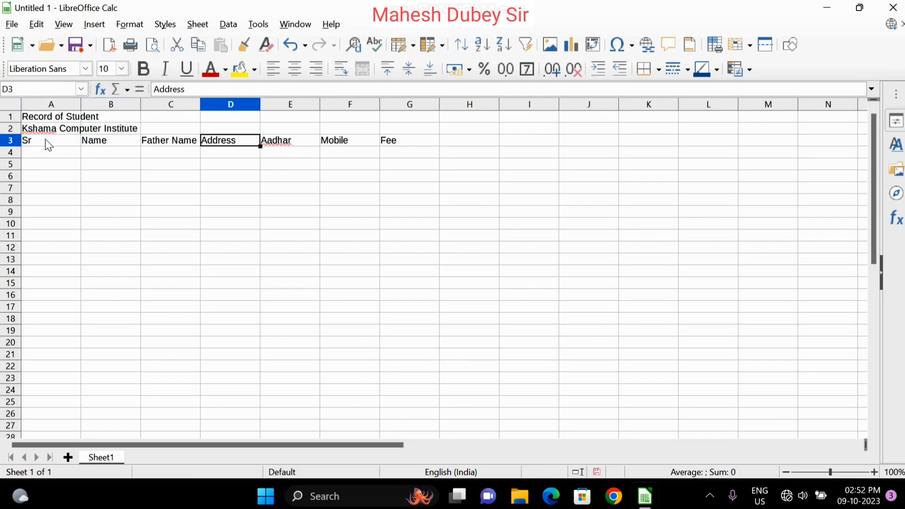
key(Left)
key(Down)
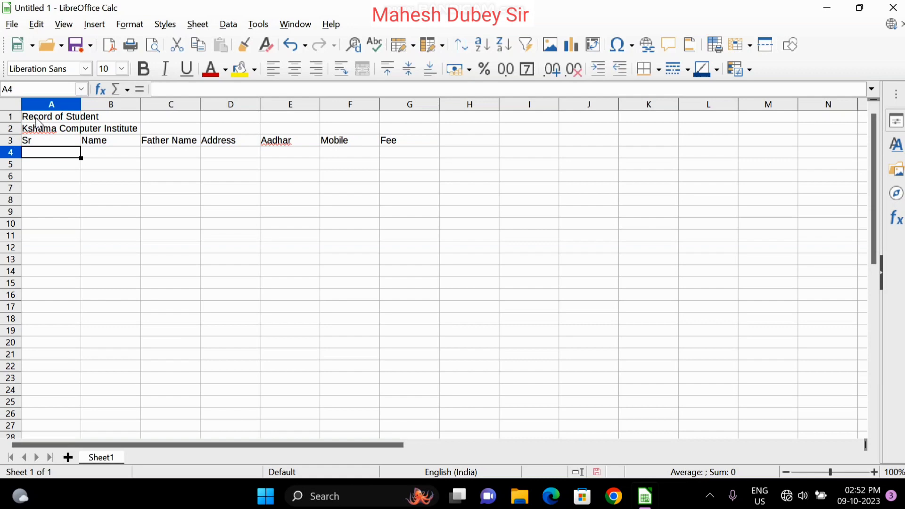
key(ctrl+space)
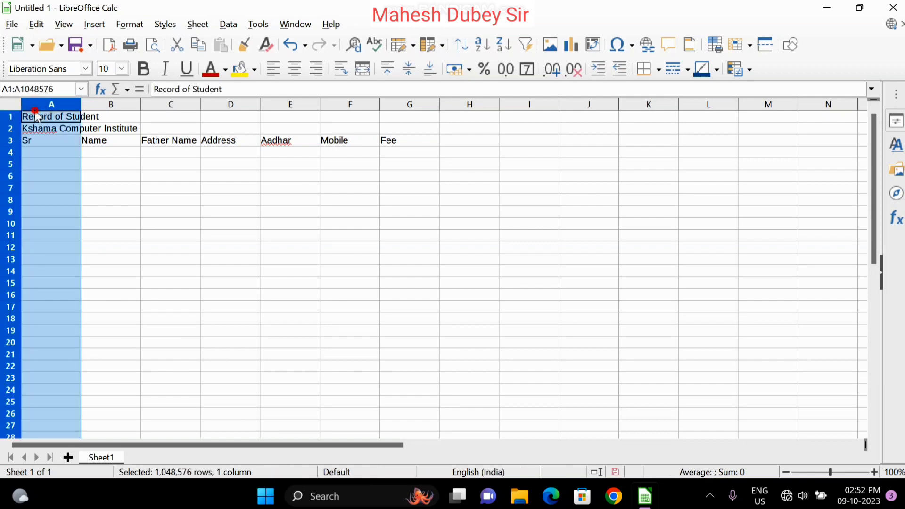
click(122, 116)
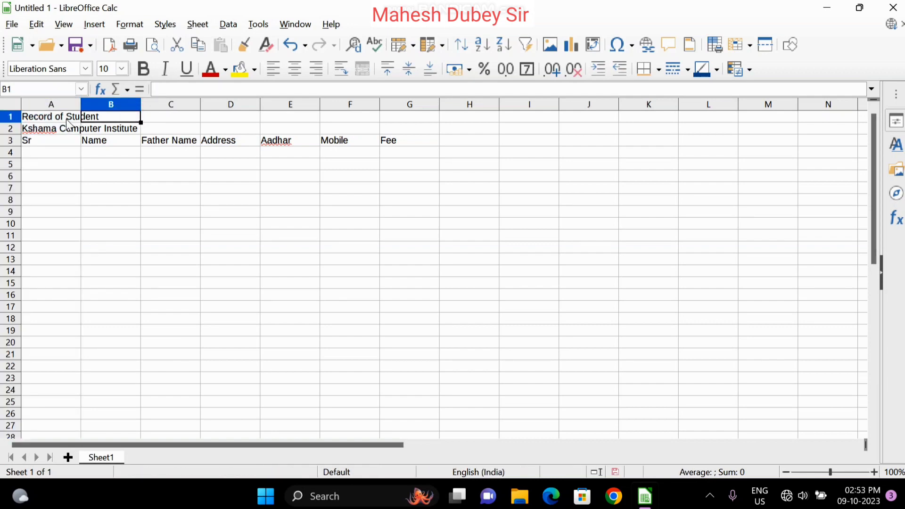
Step: Merge and center cells A1 to G1 so the title spans all seven columns
drag(68, 121, 393, 122)
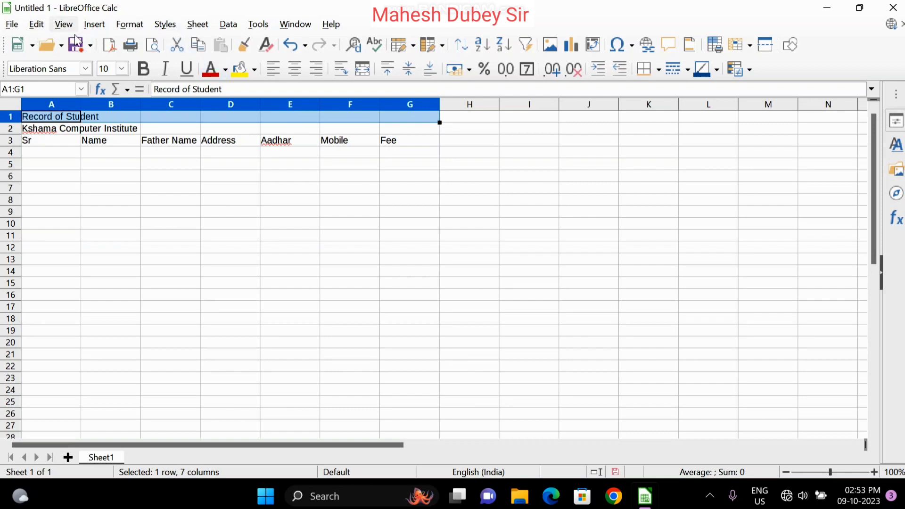
click(136, 31)
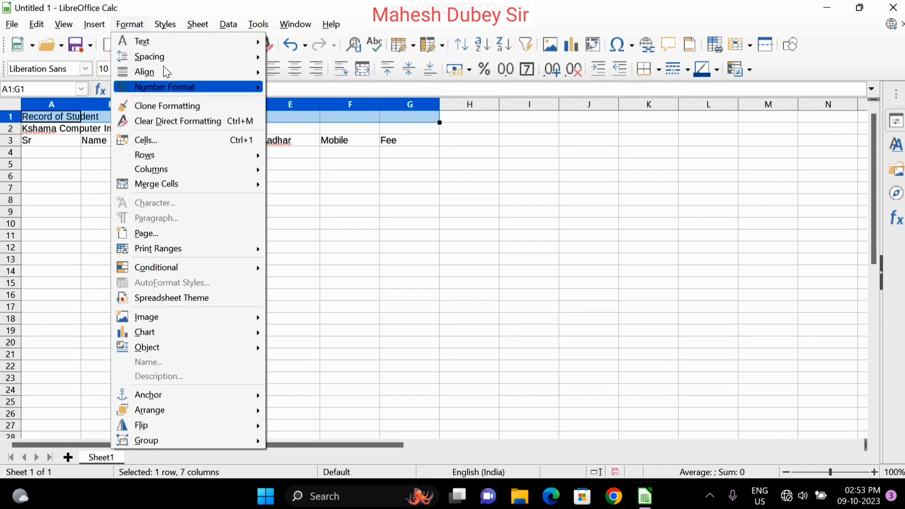
mouse_move(178, 189)
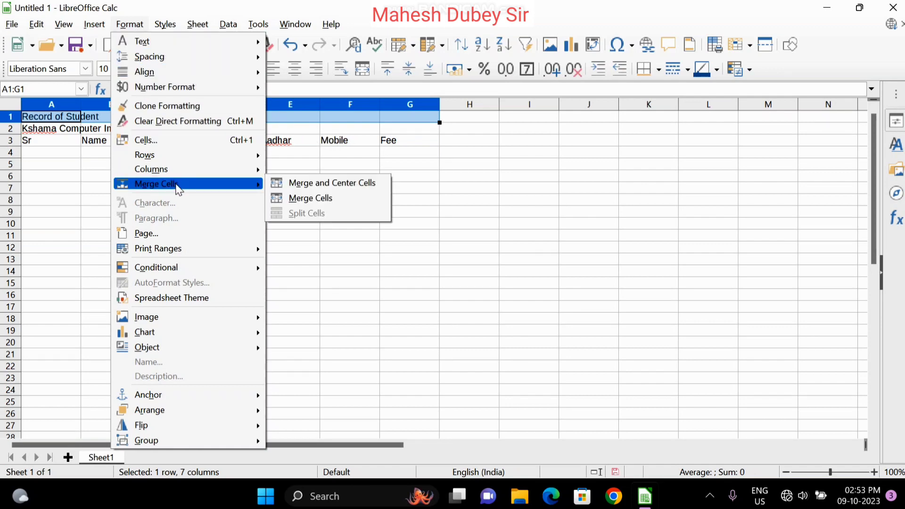
click(358, 189)
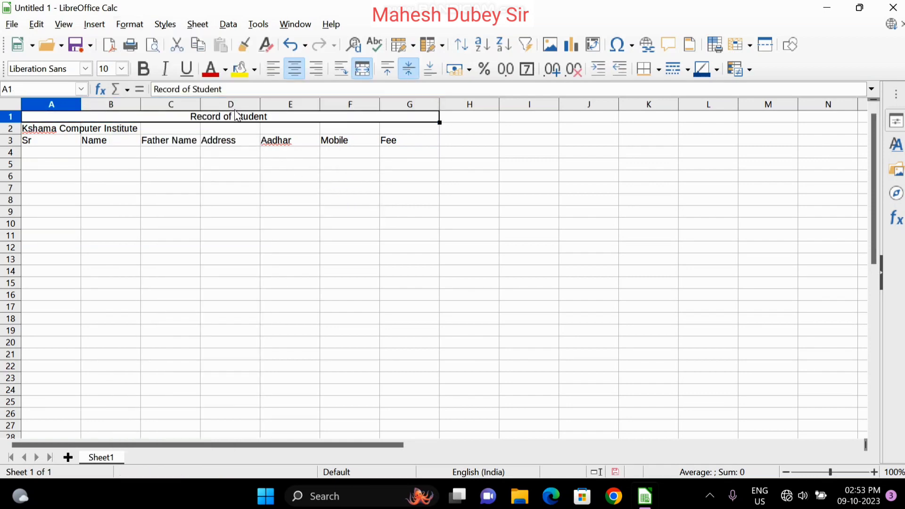
Step: Merge and center cells A2 to G2 for the institute name row
click(34, 134)
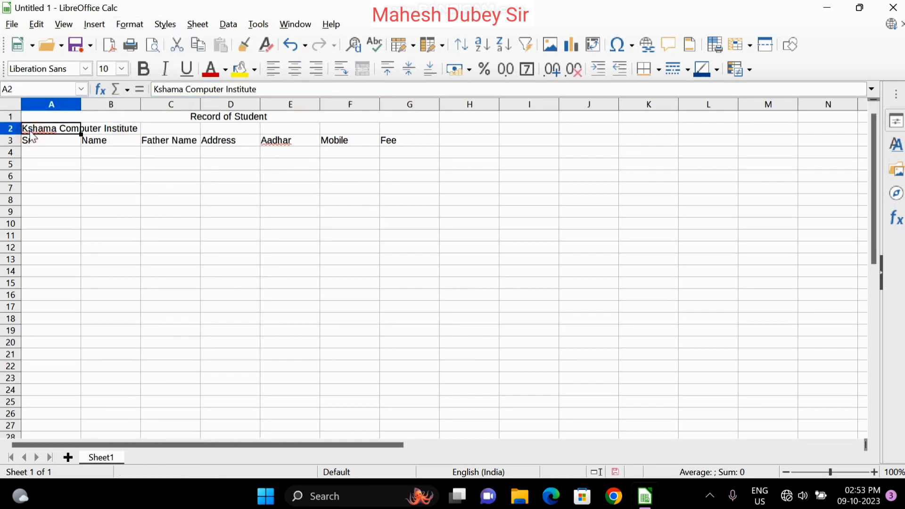
drag(39, 134, 401, 128)
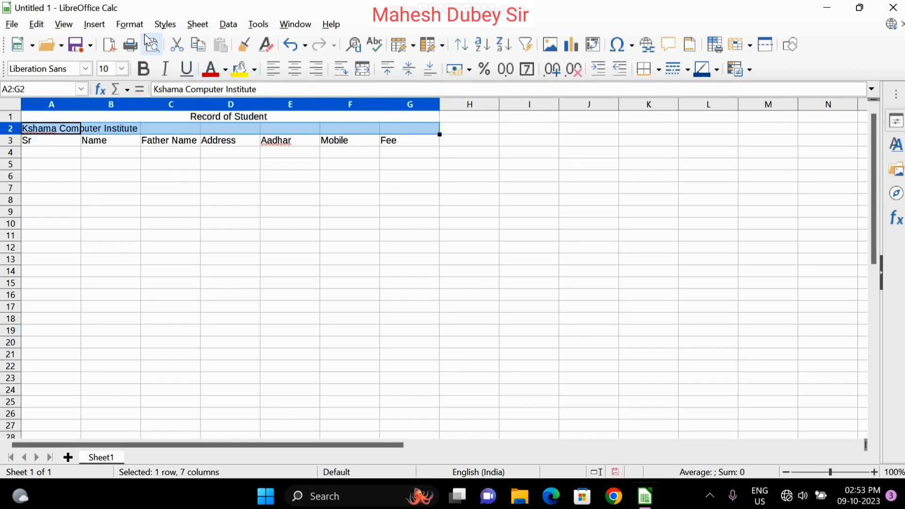
click(127, 24)
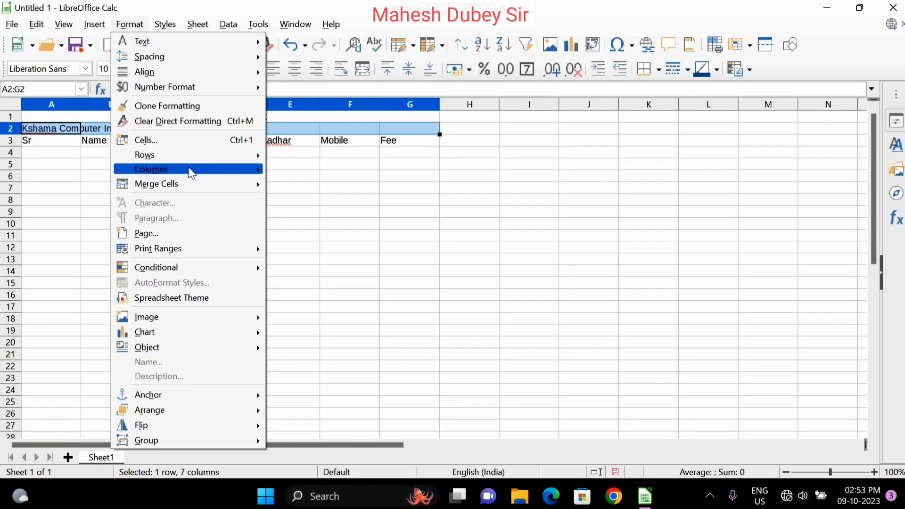
mouse_move(191, 172)
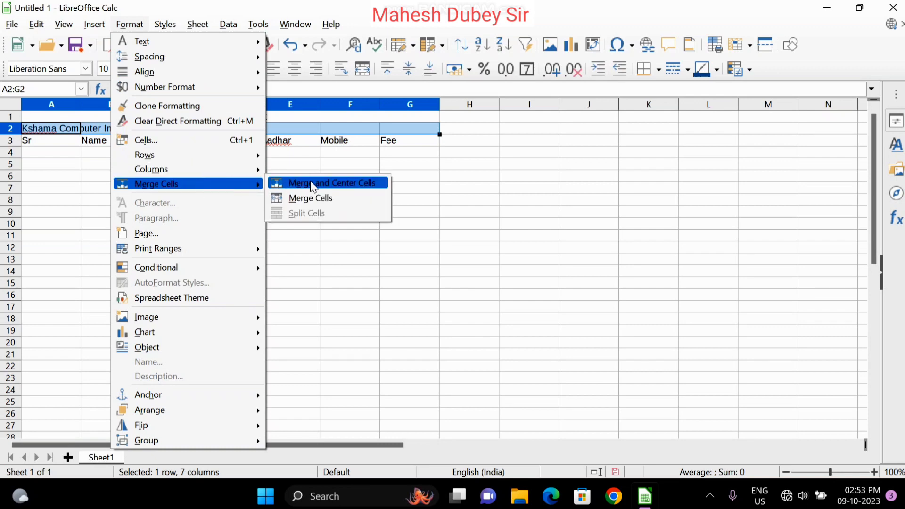
click(312, 181)
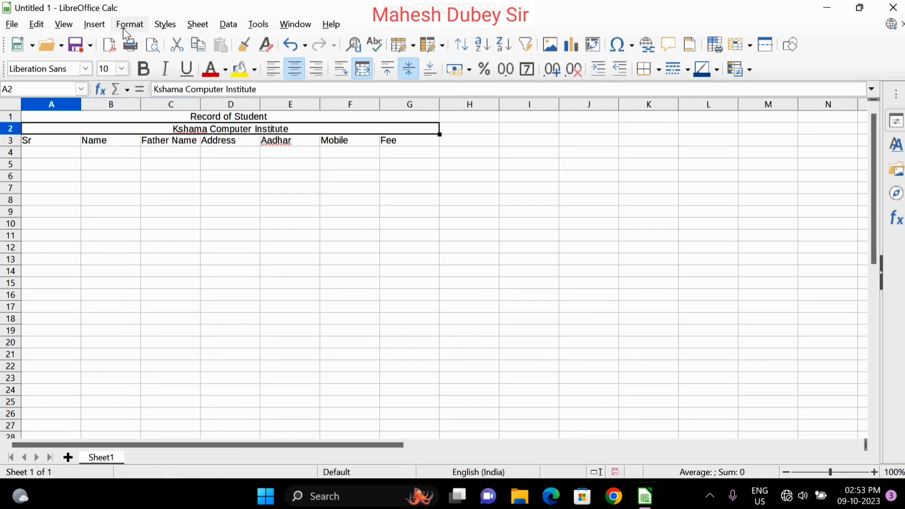
click(122, 28)
mouse_move(194, 43)
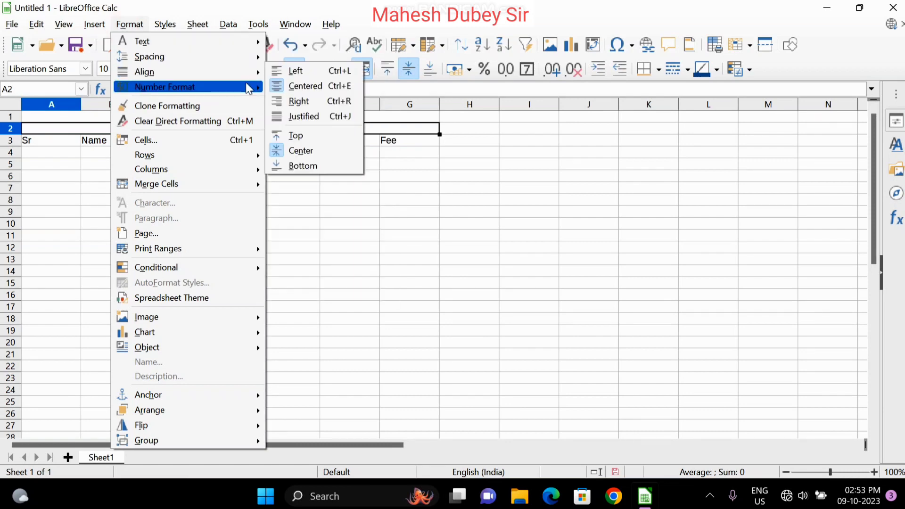
click(229, 35)
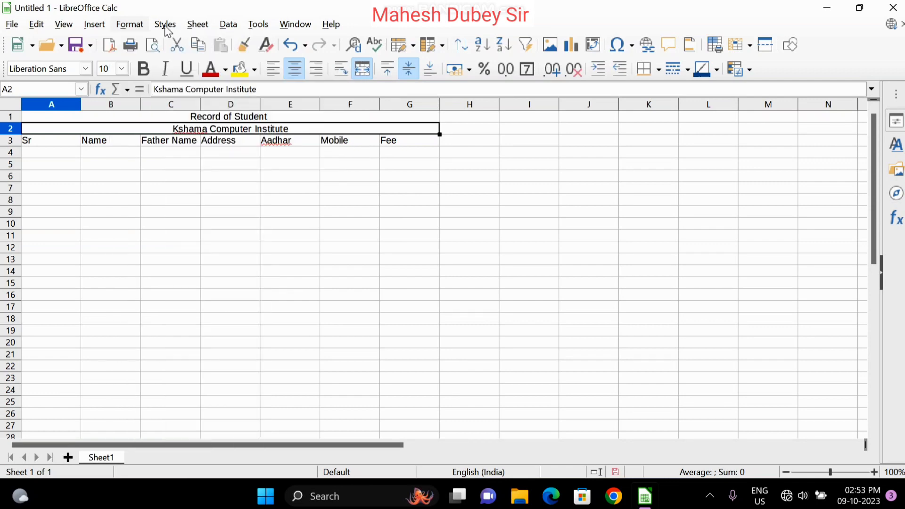
click(147, 25)
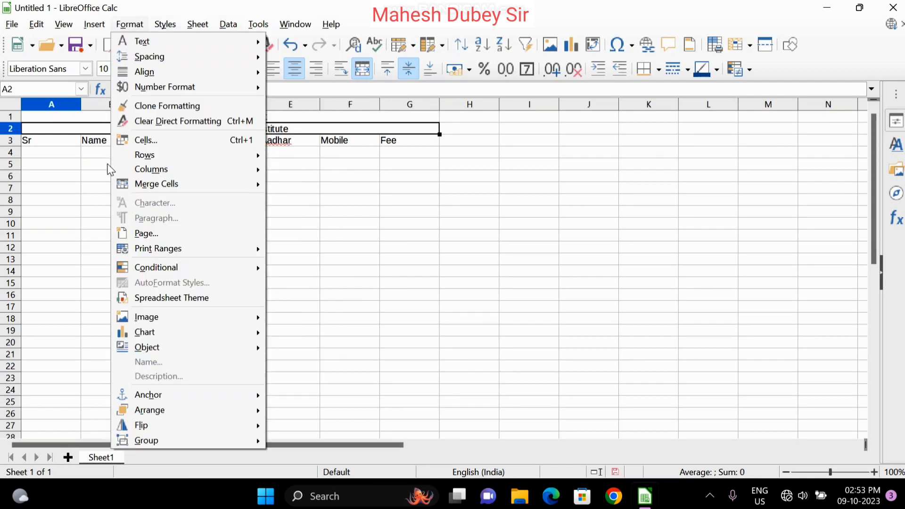
click(101, 69)
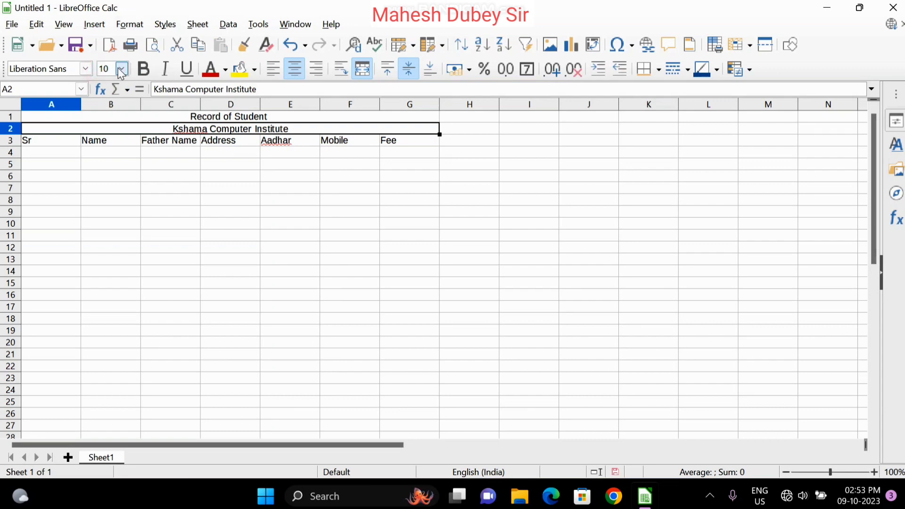
Step: Set the institute name in row 2 to font size 13 and make it bold
click(121, 69)
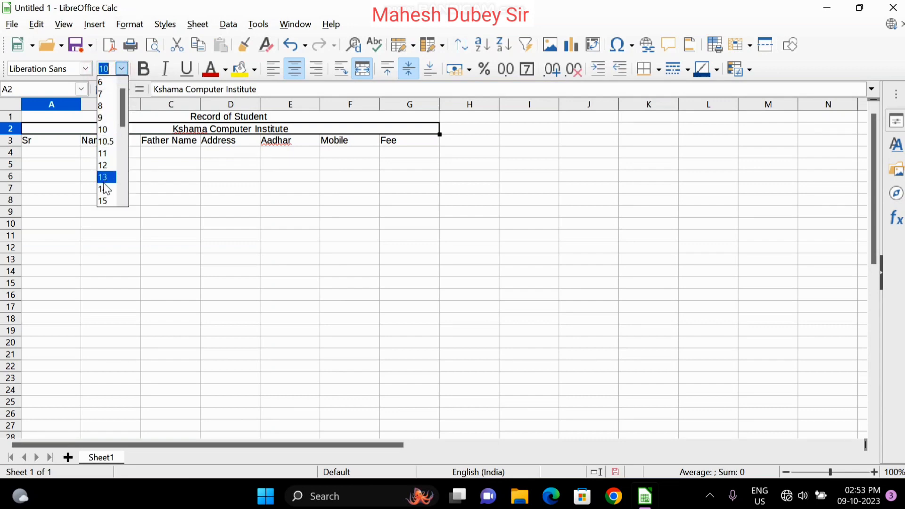
click(104, 181)
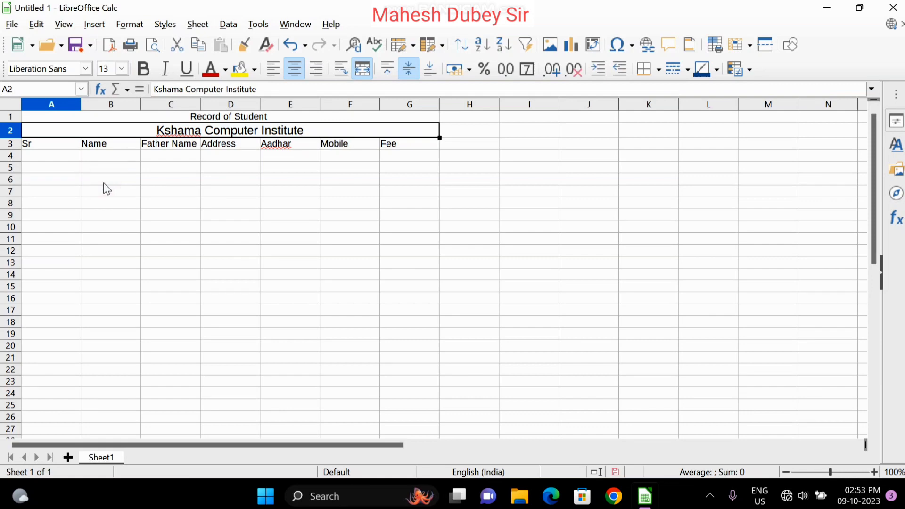
click(146, 71)
Step: Center the column headings in cells A3 to G3 horizontally
click(41, 145)
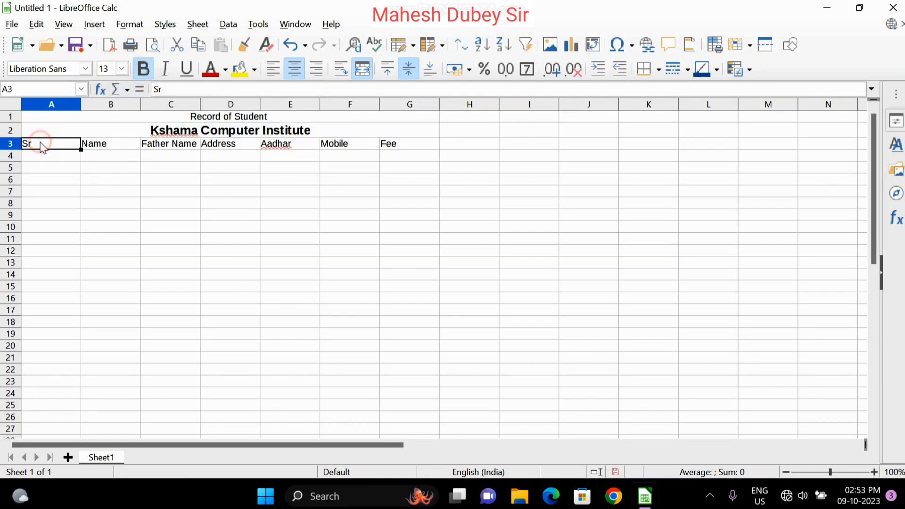
drag(42, 145, 389, 144)
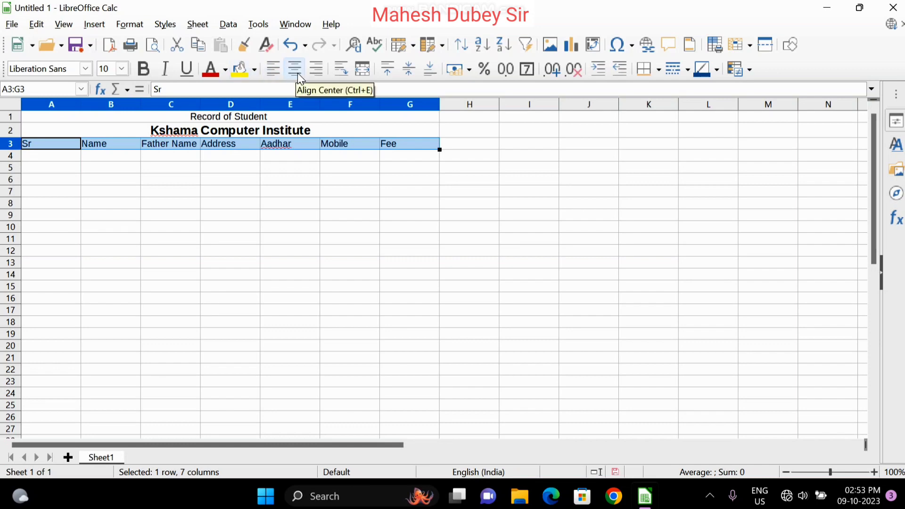
click(124, 26)
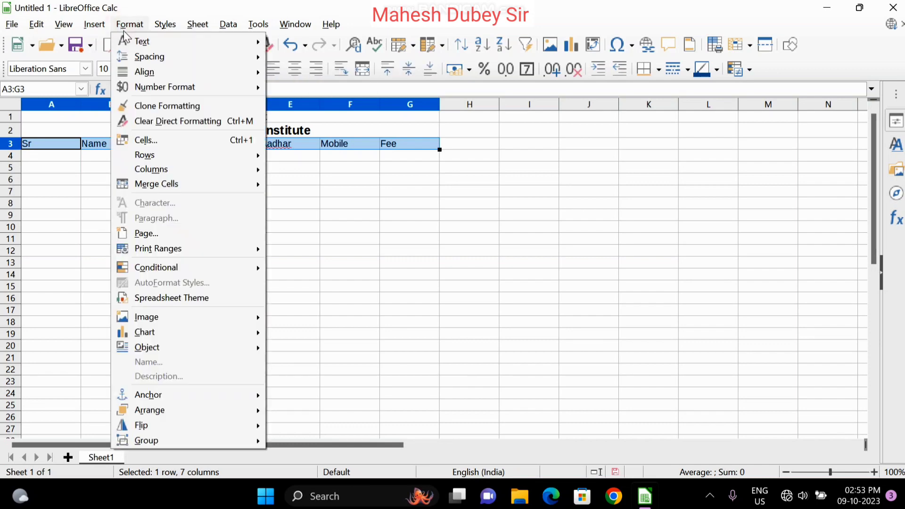
mouse_move(192, 75)
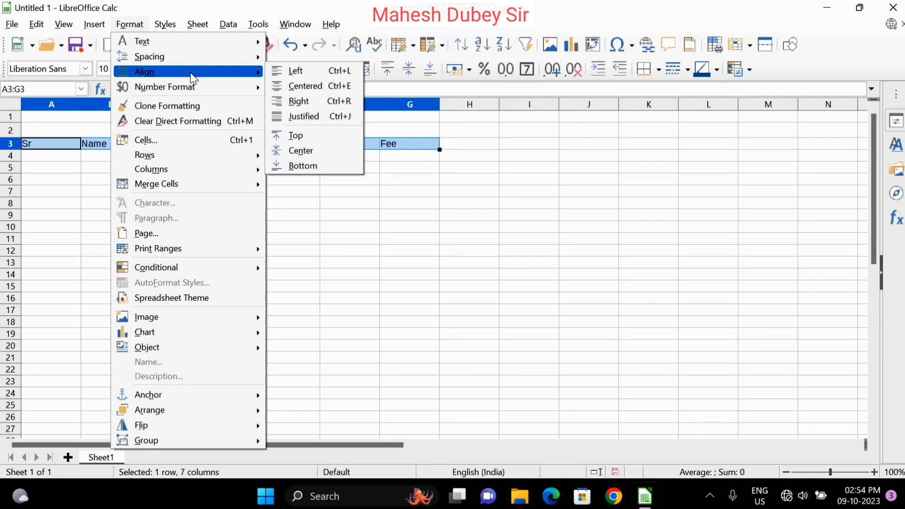
click(285, 85)
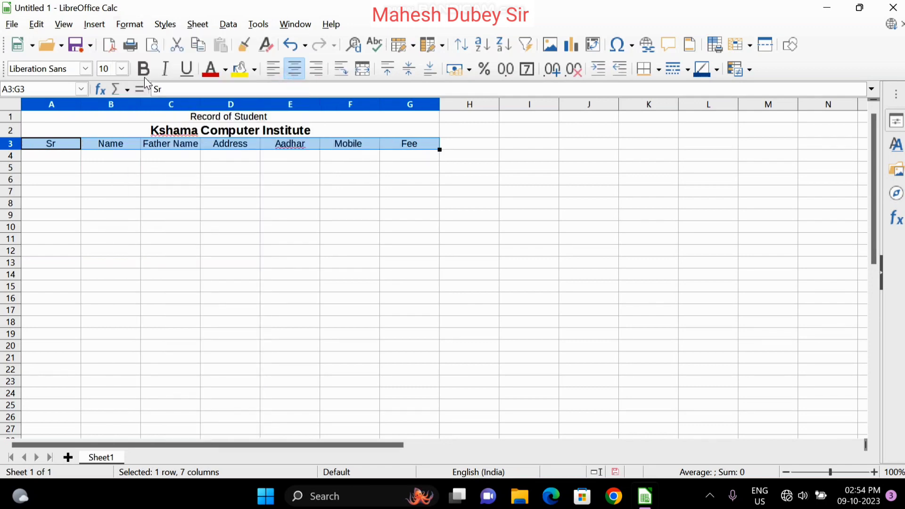
Step: Look through the formatting commands and the Format Cells number categories for the heading row without changing any settings
click(140, 24)
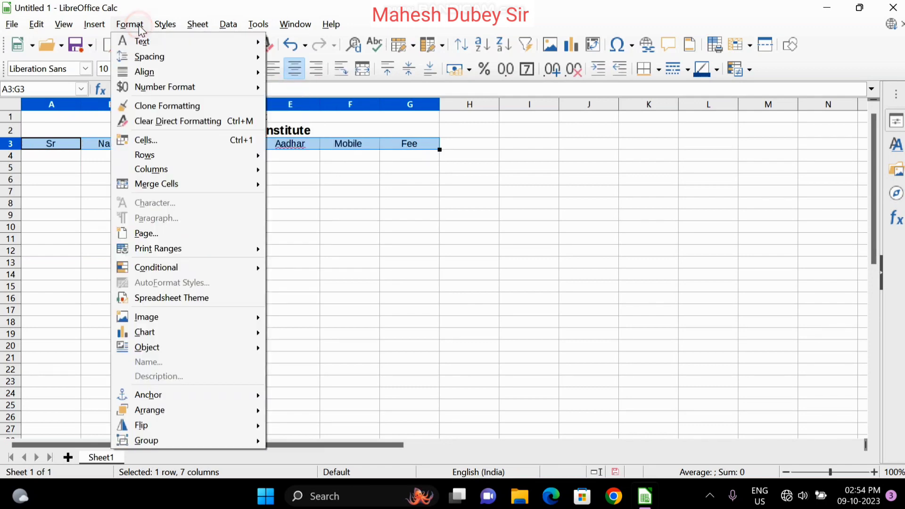
click(130, 24)
click(258, 24)
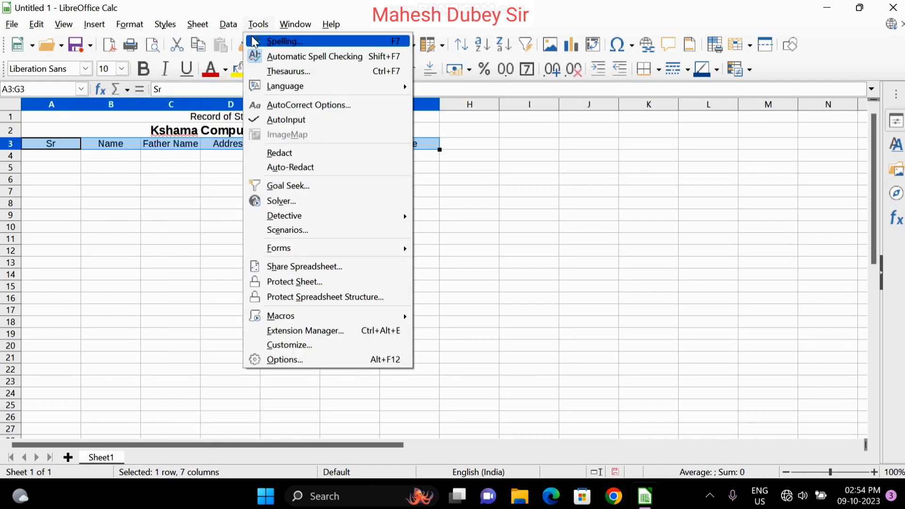
click(132, 25)
click(131, 25)
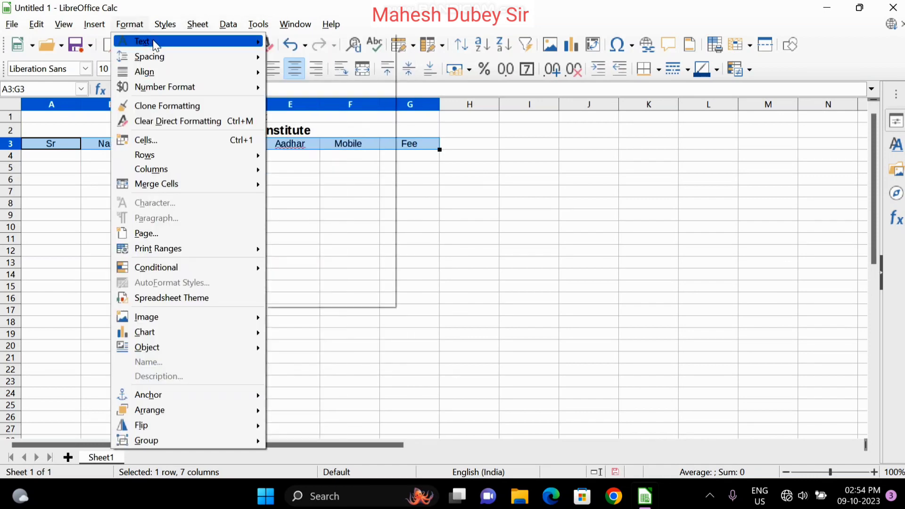
mouse_move(152, 40)
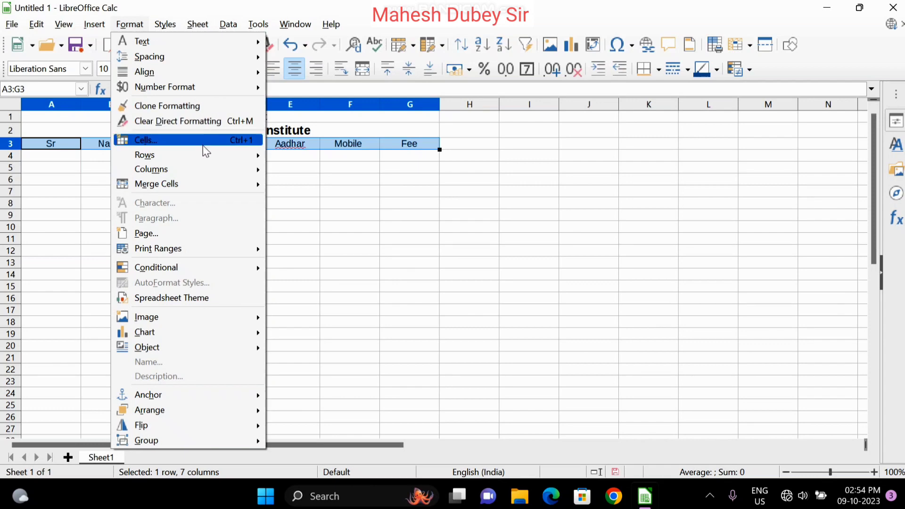
key(Escape)
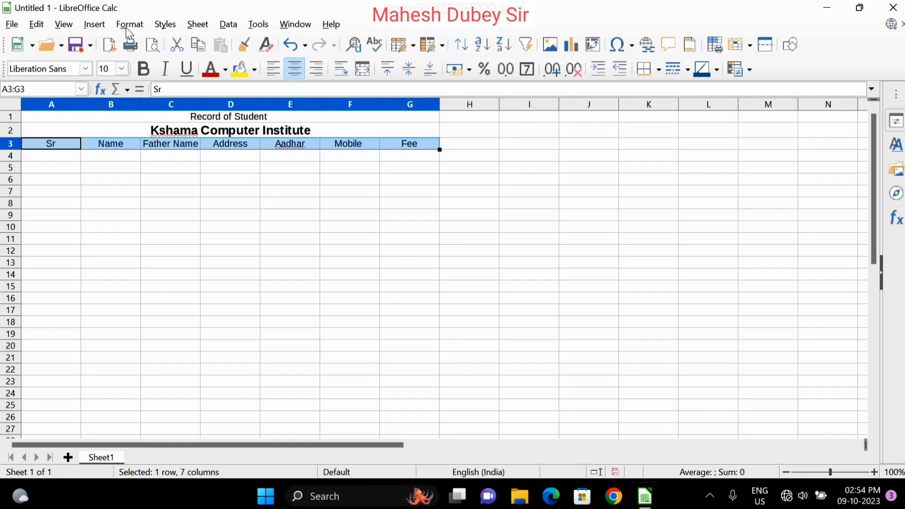
key(ctrl+1)
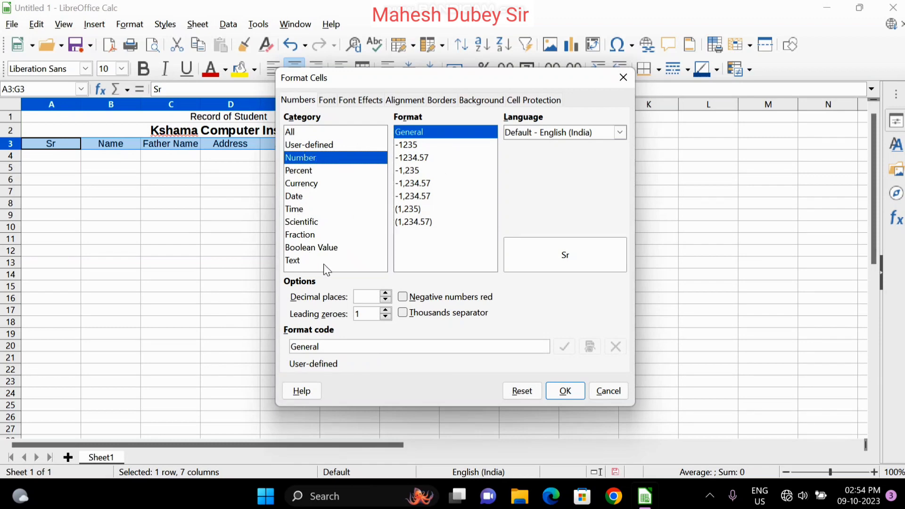
click(567, 392)
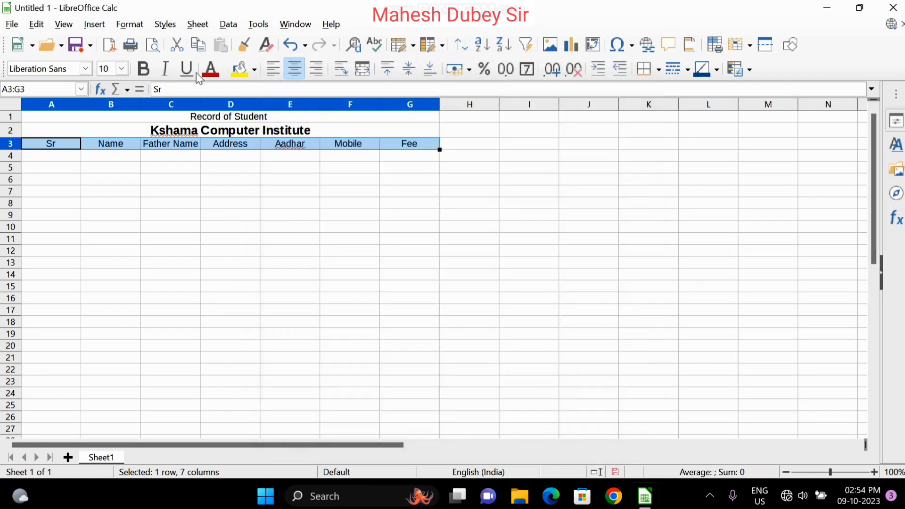
Step: Make the column headings in A3 to G3 bold and set their font size to 12
click(144, 69)
click(122, 69)
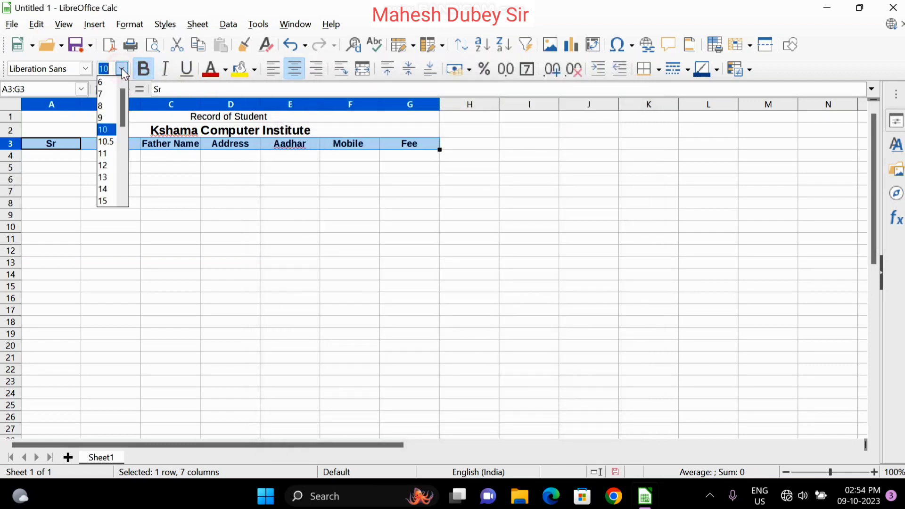
click(103, 165)
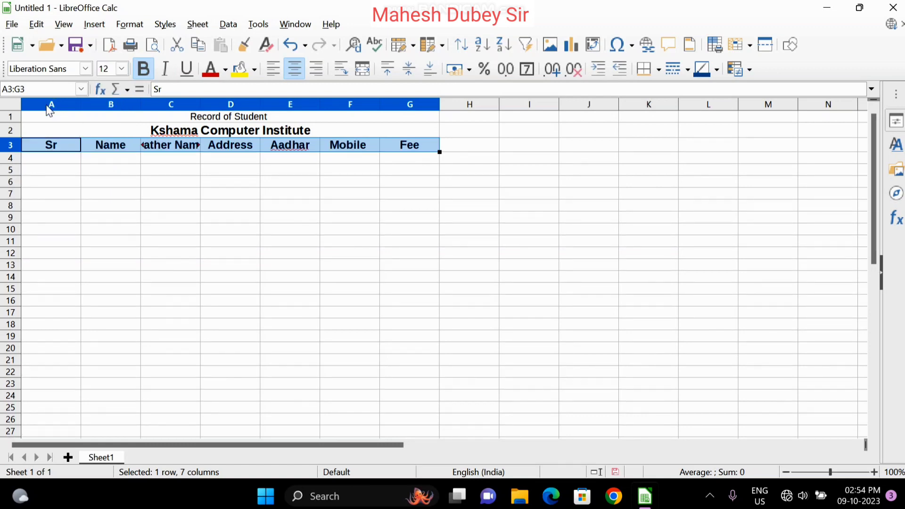
Step: Fit the widths of columns A to G automatically to their contents
click(46, 105)
click(157, 204)
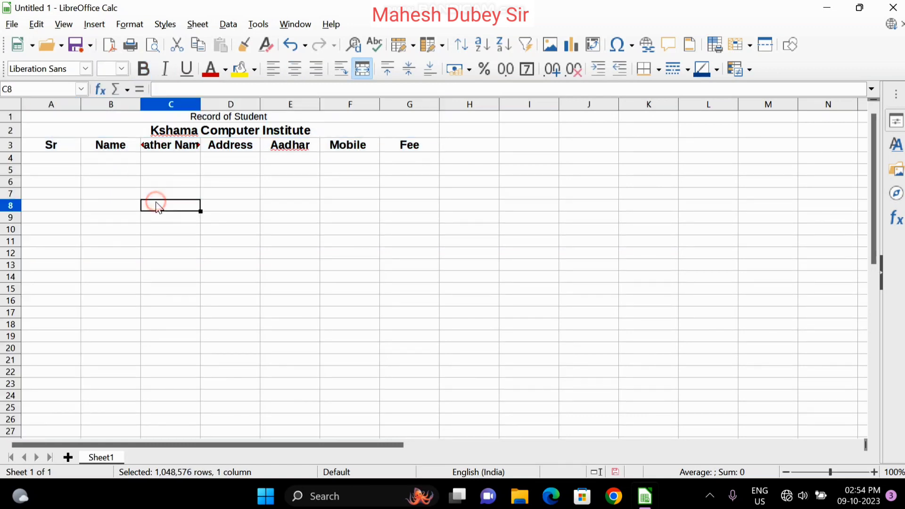
click(67, 104)
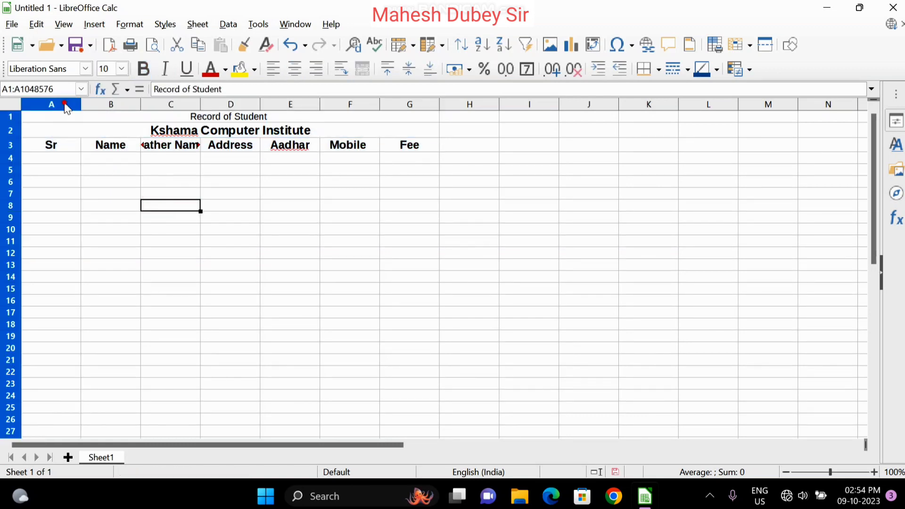
click(392, 184)
drag(427, 96, 38, 114)
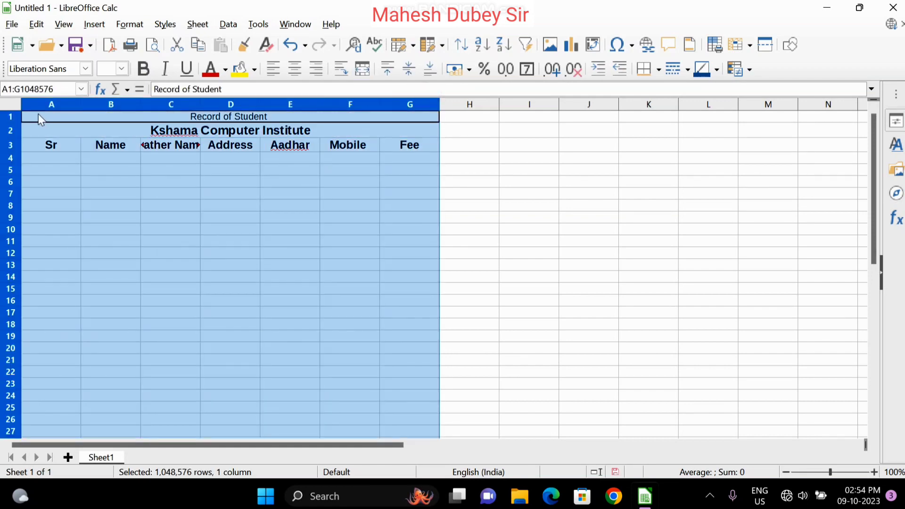
double_click(440, 105)
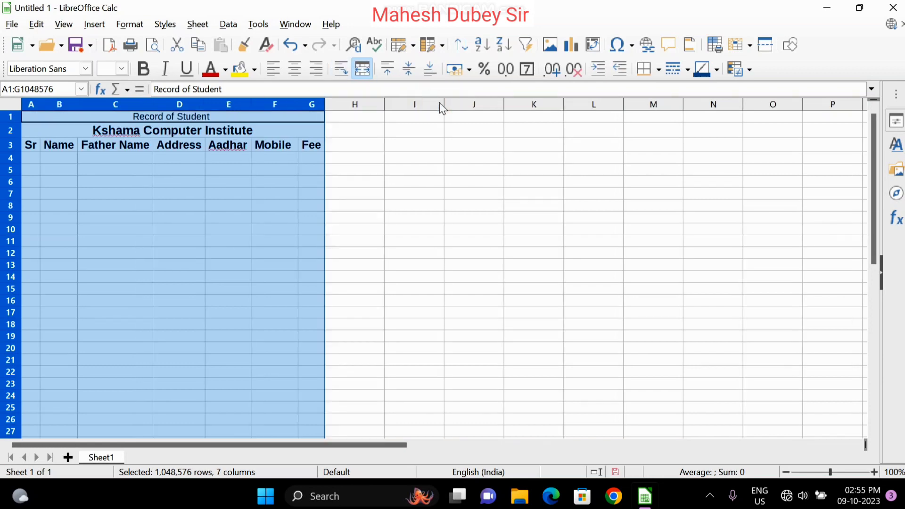
Step: Clear the column selection and widen the Name column (B) to roughly twice its fitted width
click(250, 174)
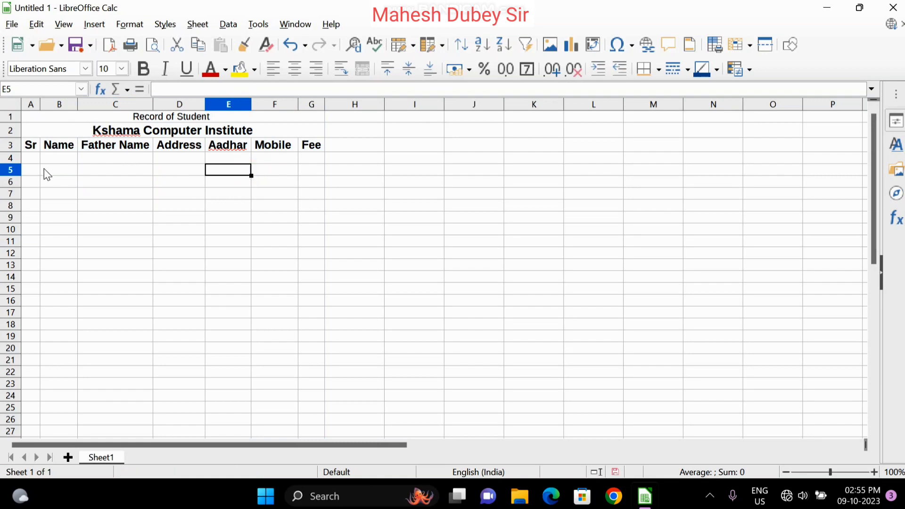
drag(75, 105, 129, 109)
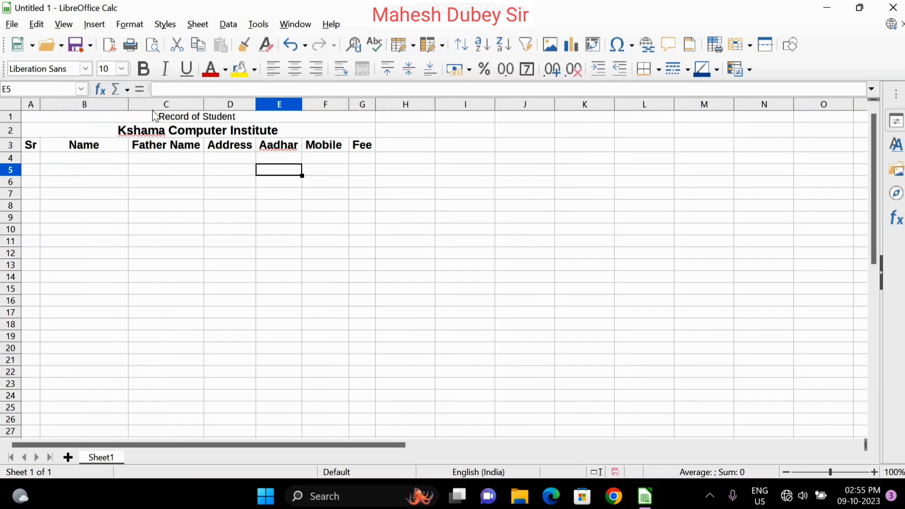
Step: Widen columns B to G well beyond their headings, making Father Name the widest, Name second and Fee the narrowest
drag(203, 104, 253, 107)
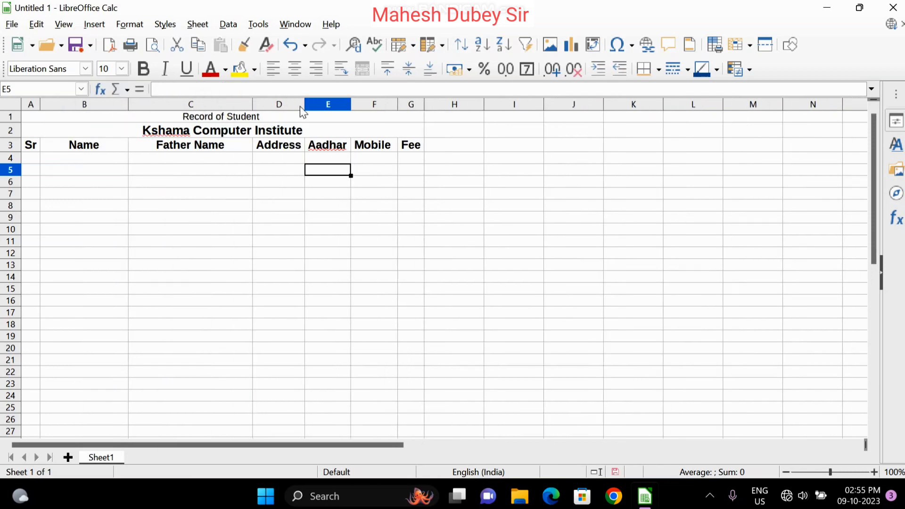
click(131, 104)
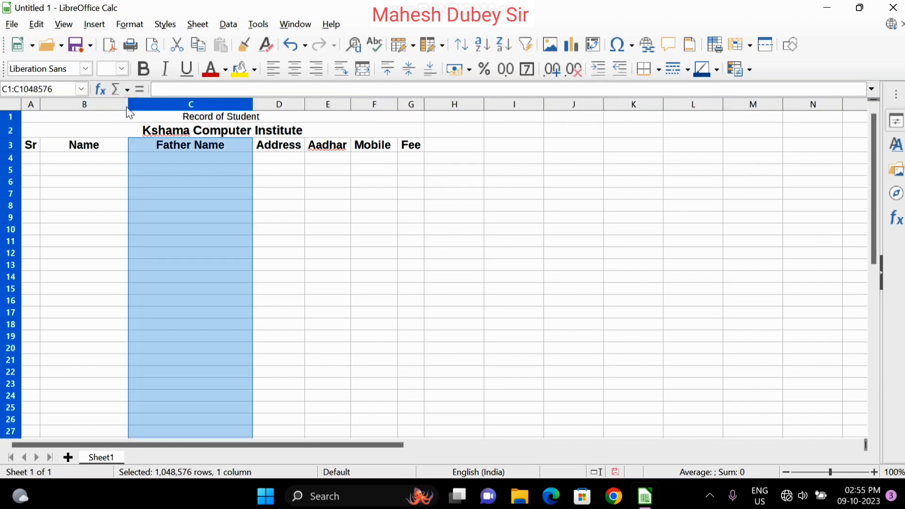
click(126, 105)
drag(127, 106, 147, 106)
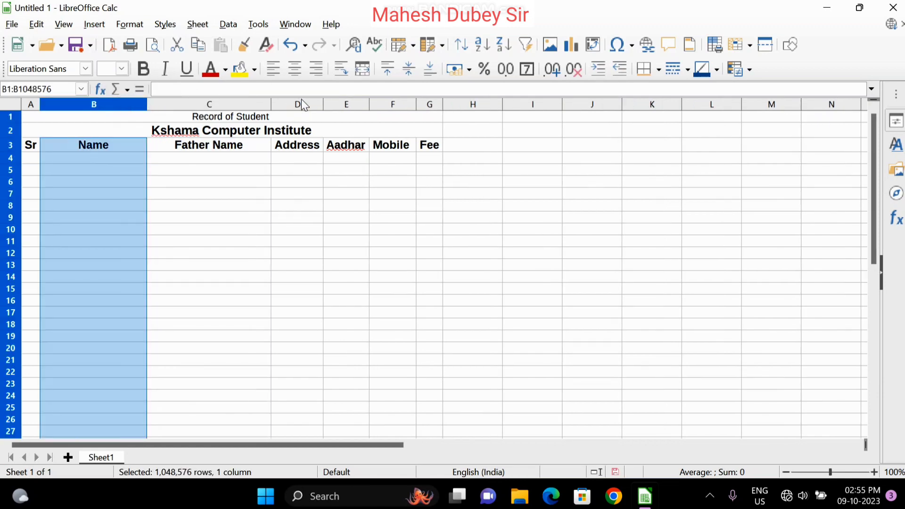
click(326, 104)
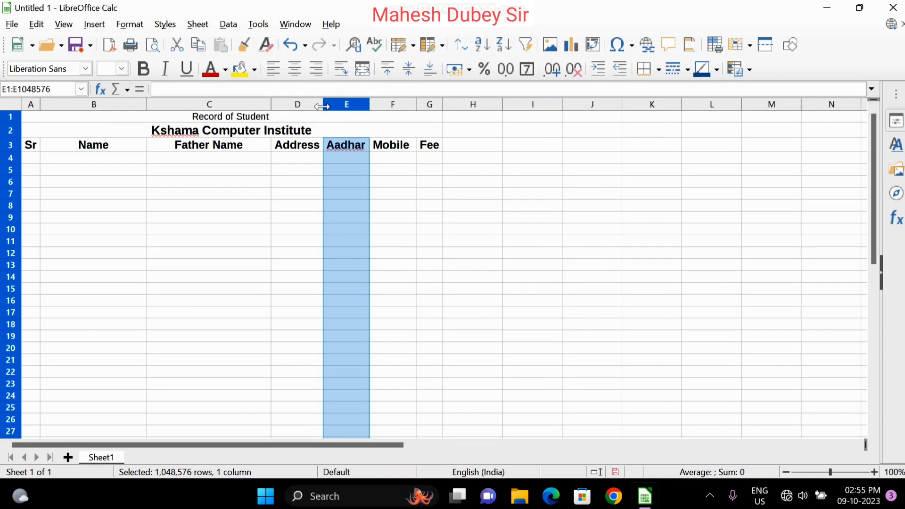
drag(324, 104, 360, 105)
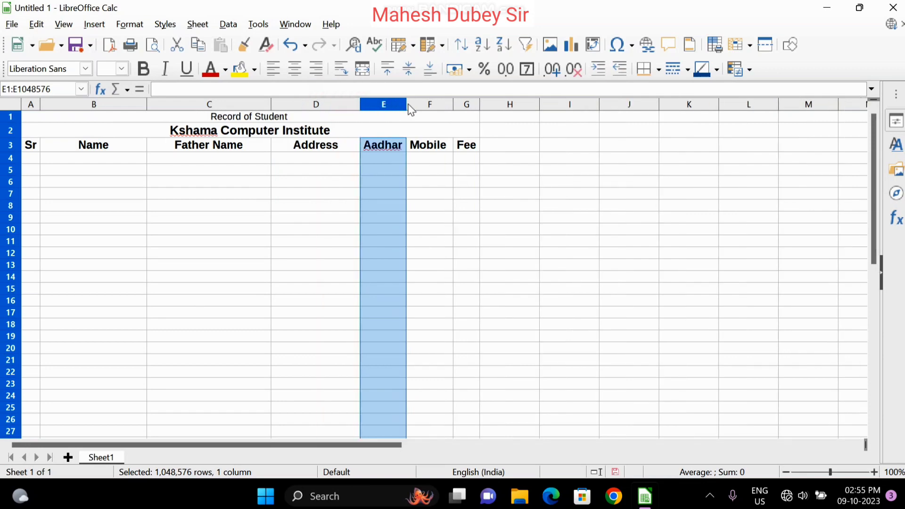
drag(454, 106, 589, 104)
Step: Number the Sr column from 1 in A4 to 11 in A14 by entering 1 and 2 and filling the series down
click(33, 162)
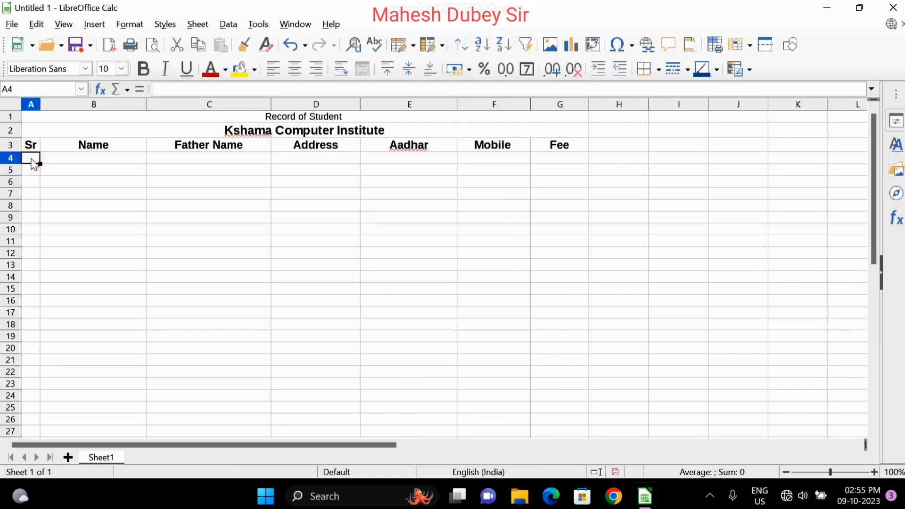
text(1)
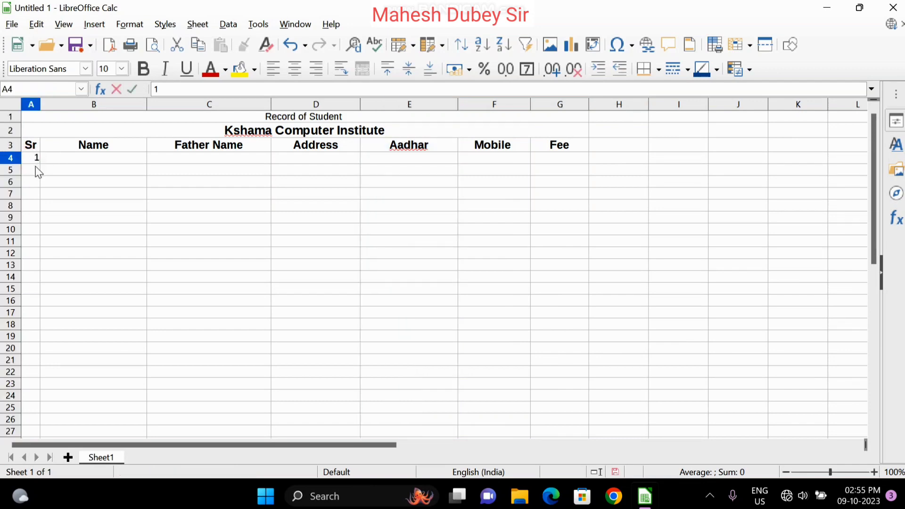
key(Return)
text(2)
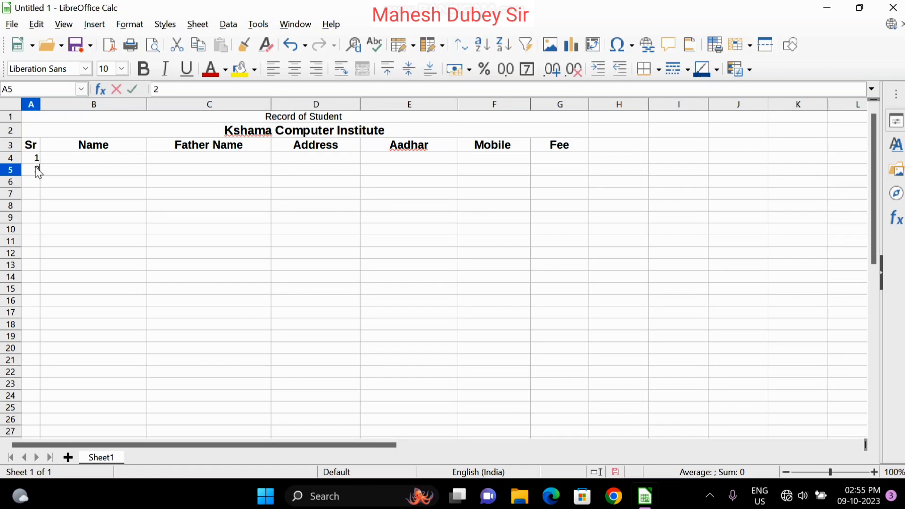
drag(33, 160, 41, 283)
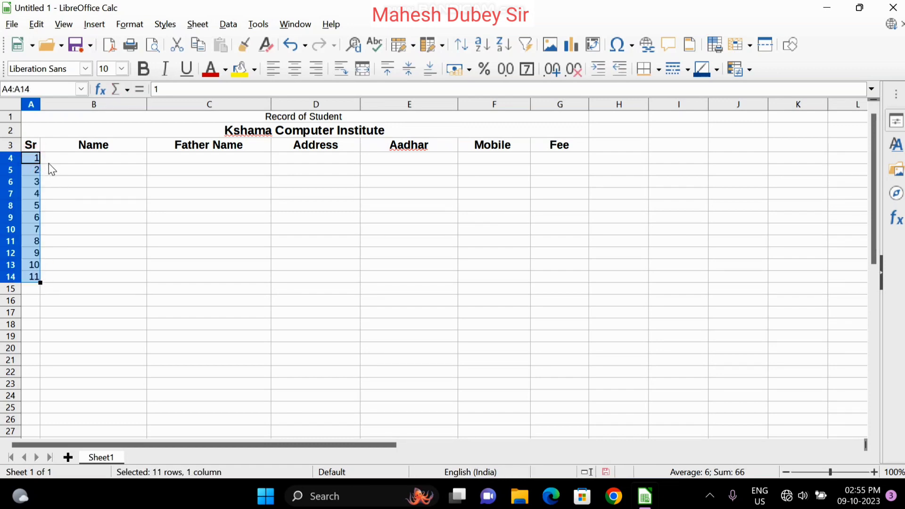
Step: Enter the first student's name, father's name and address in cells B4 to D4
click(66, 165)
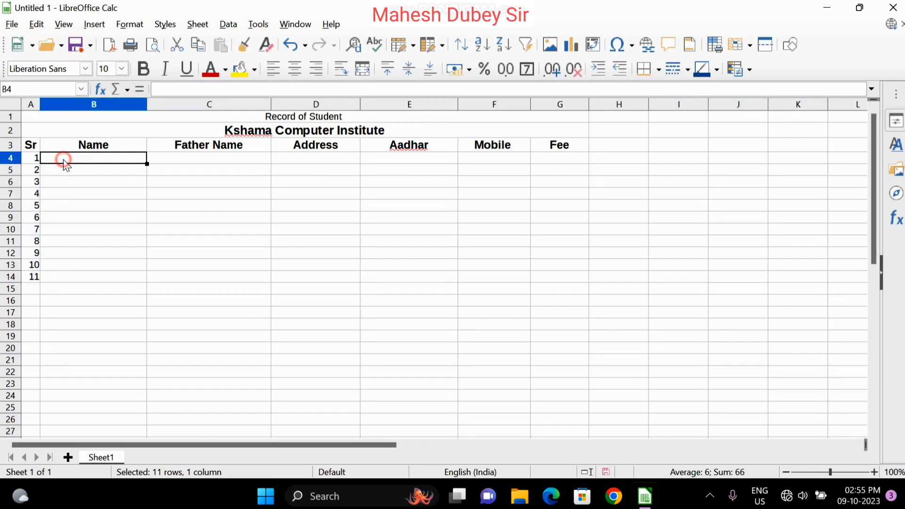
text(R)
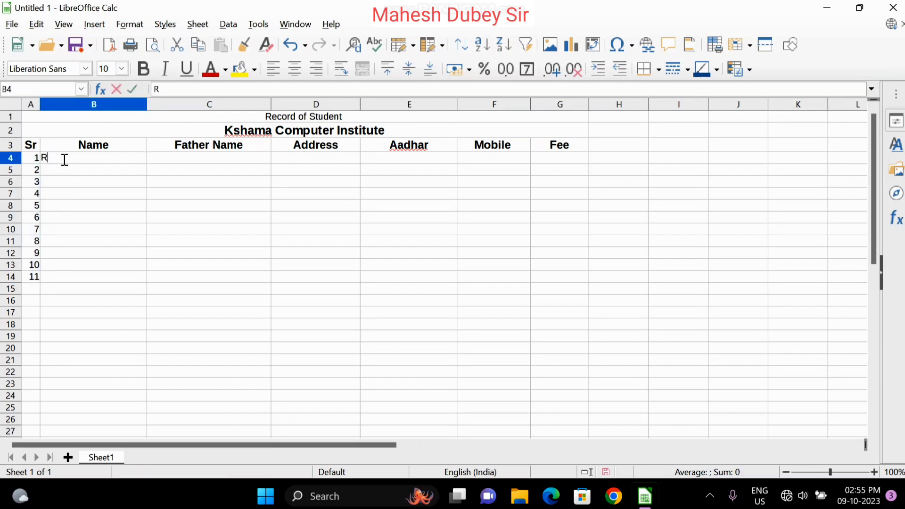
text(ajesh)
key(Tab)
text(Ram)
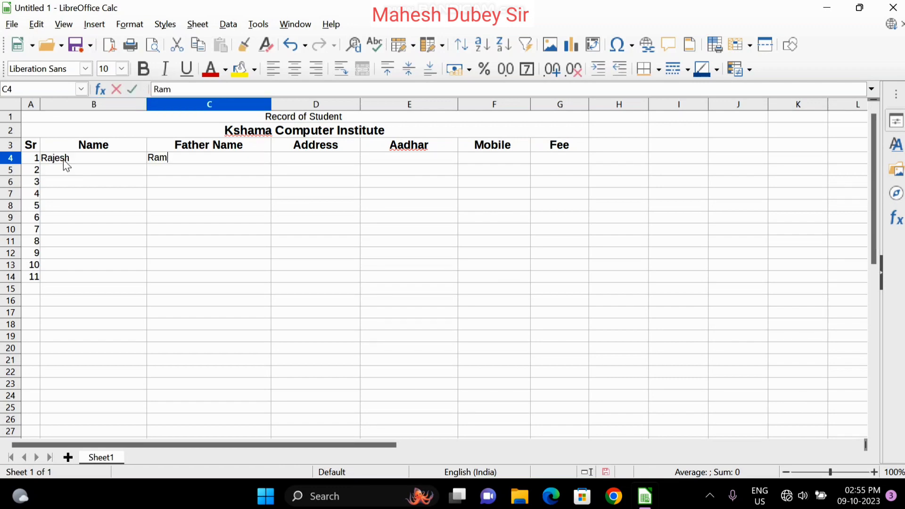
key(Tab)
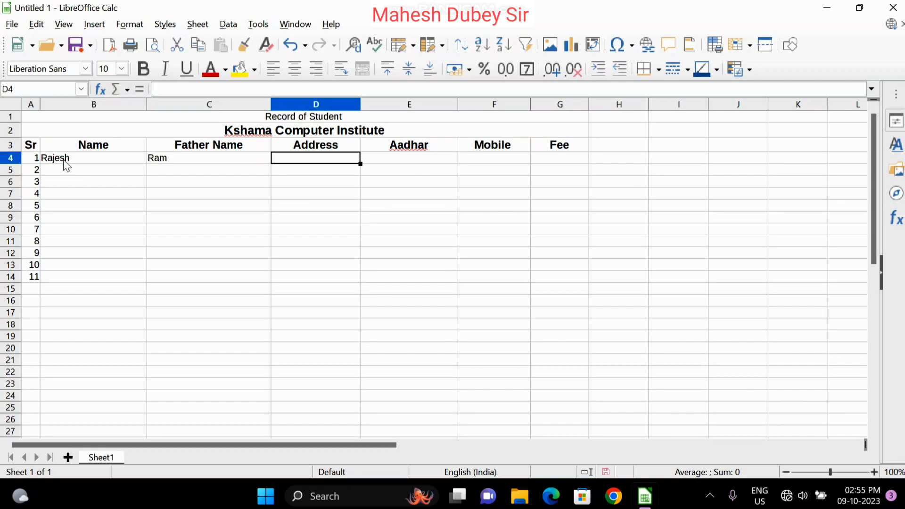
text(Ran)
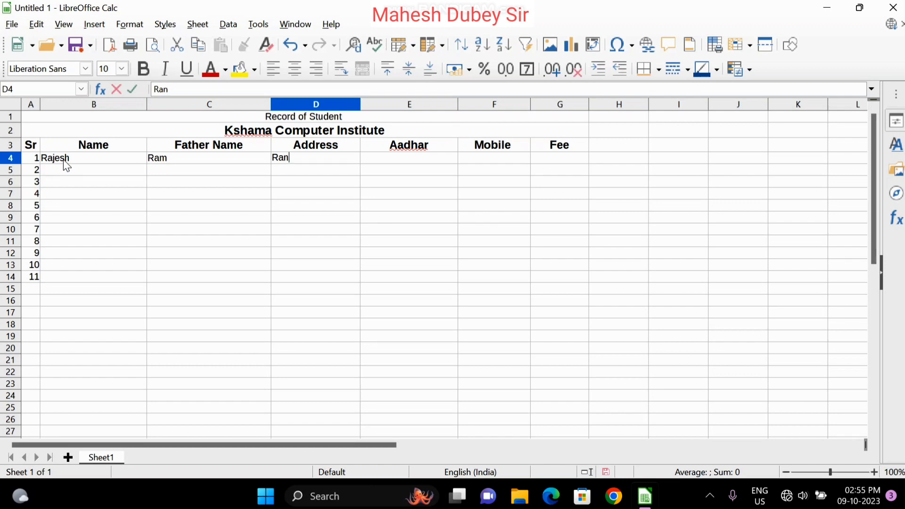
text(ganj)
key(Tab)
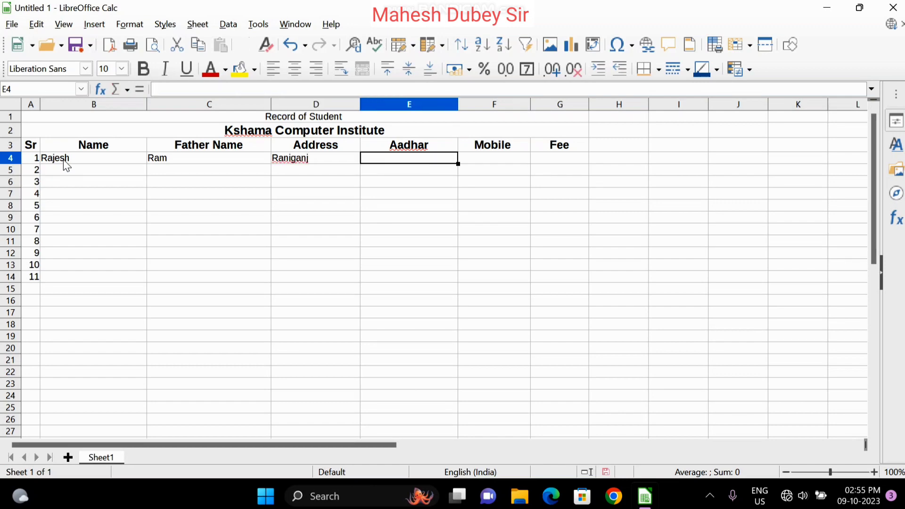
Step: Complete the first student's row with the Aadhar number, the mobile number and a fee of 60000 in E4 to G4
text(93)
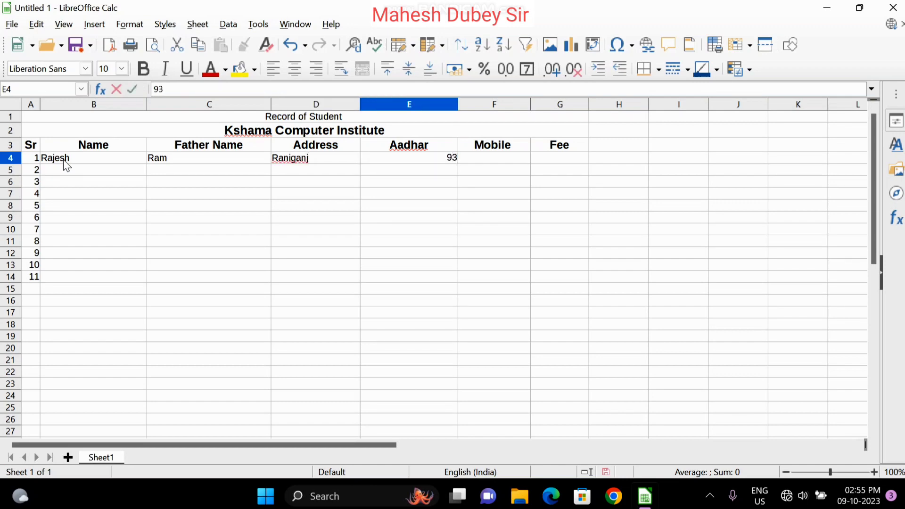
text(9999999d)
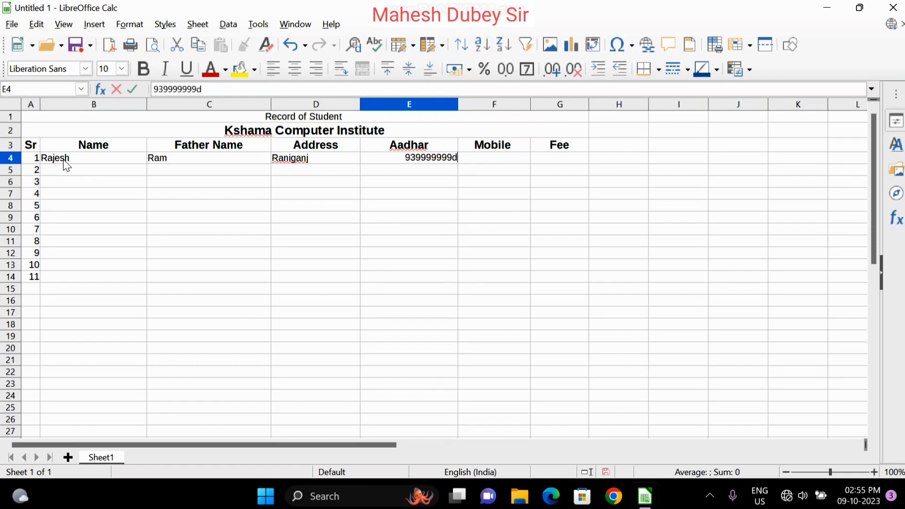
key(BackSpace)
text(999)
key(Tab)
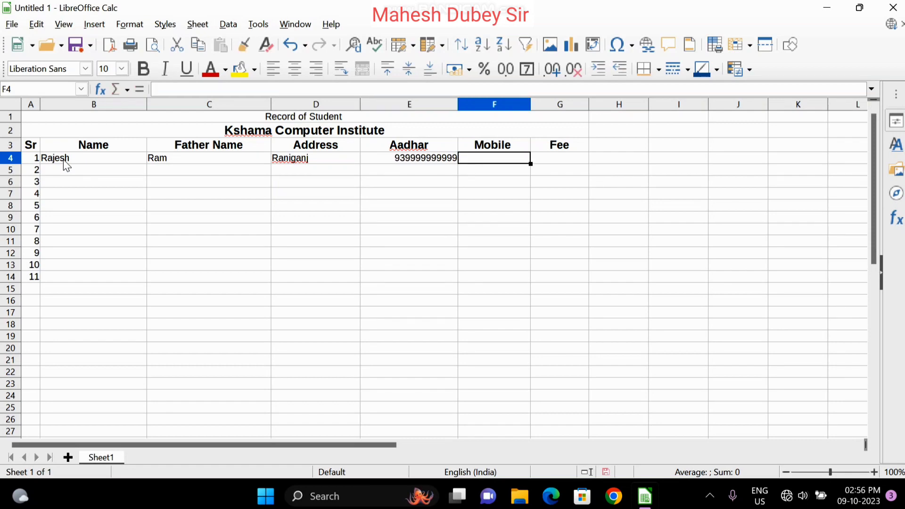
text(99999999999)
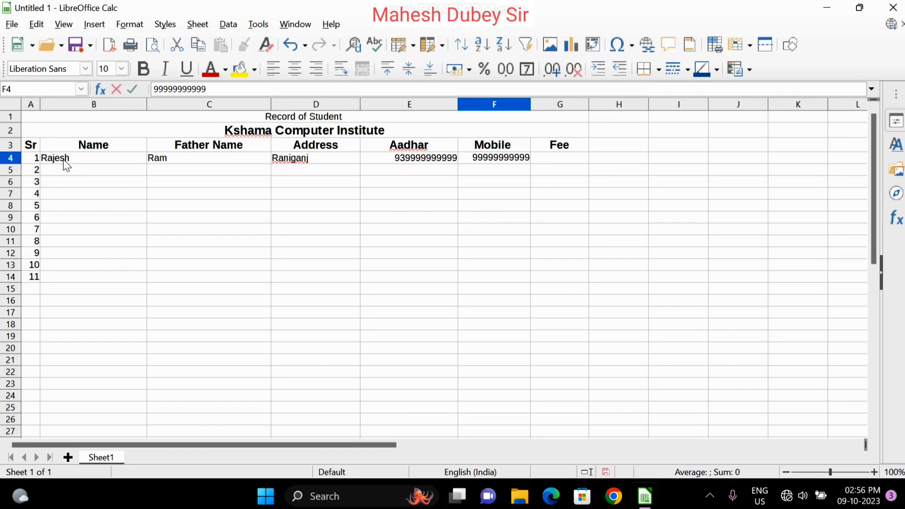
key(Tab)
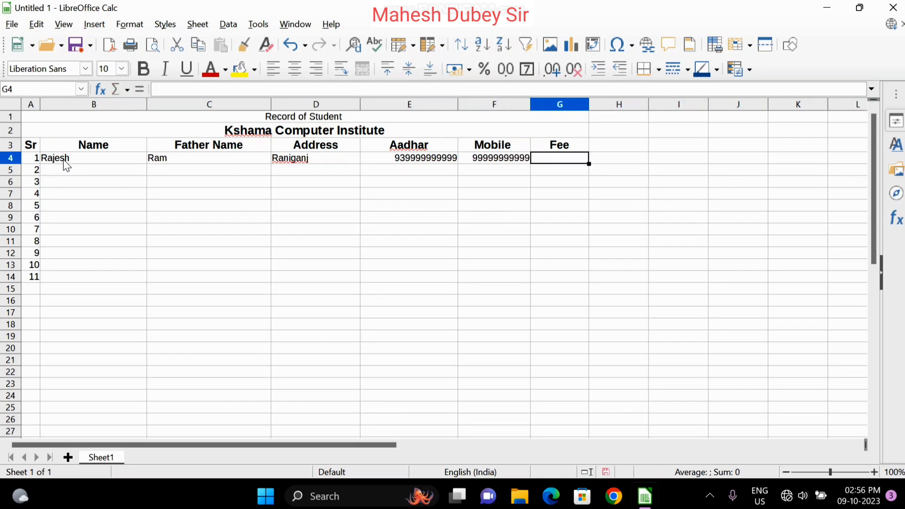
text(60000)
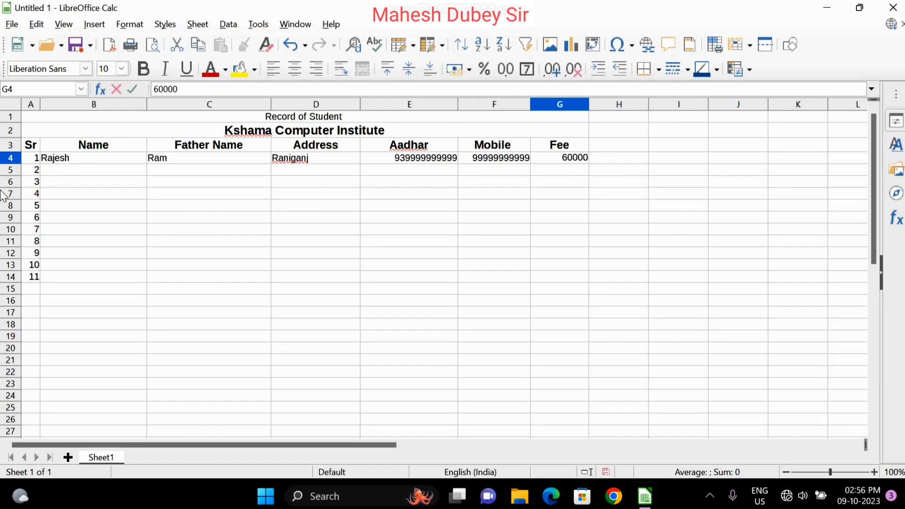
key(Return)
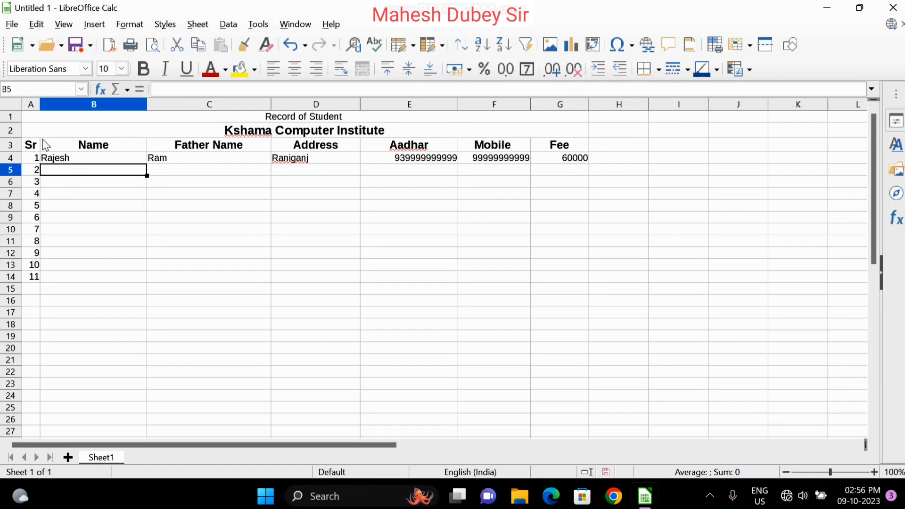
Step: Select the whole table range A3 to G14, from the column headings to the last numbered row
drag(32, 149, 561, 281)
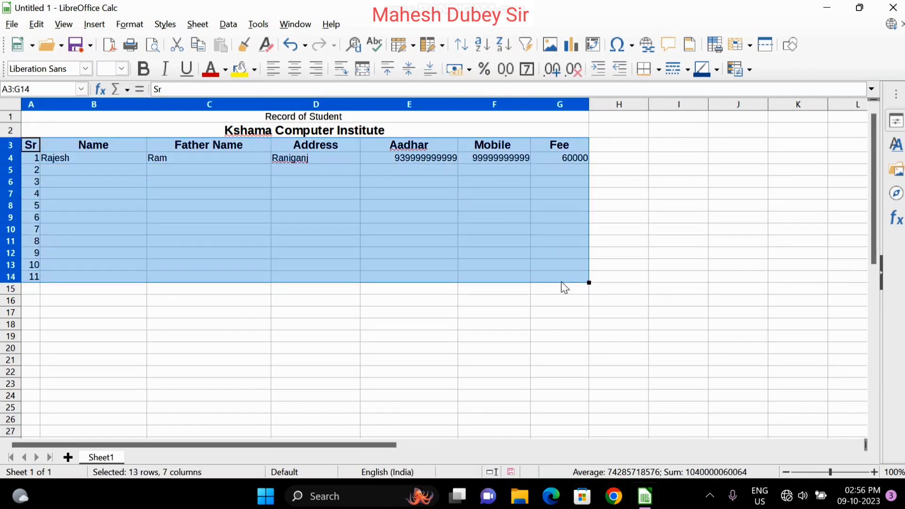
click(129, 24)
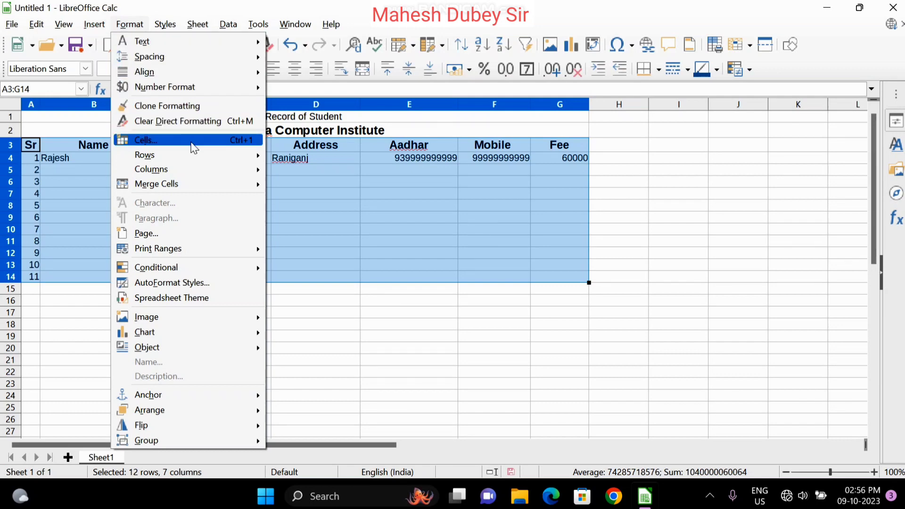
mouse_move(216, 155)
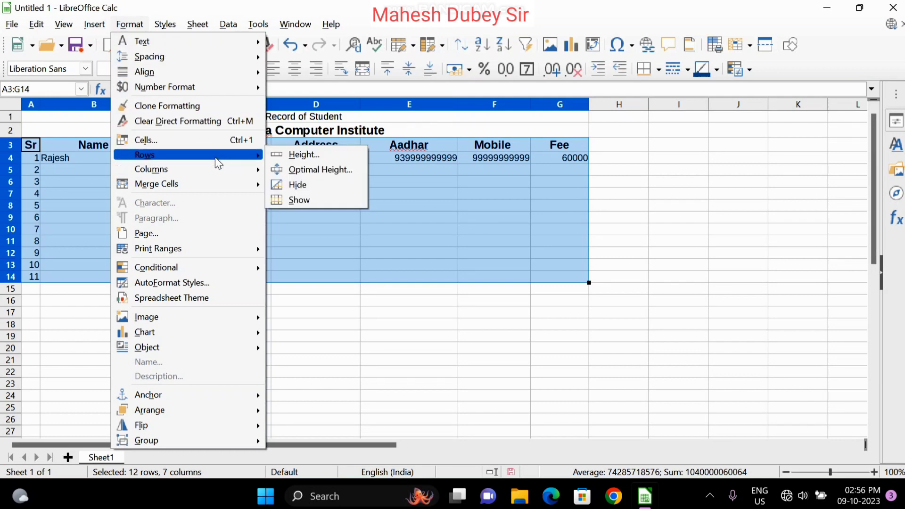
mouse_move(209, 170)
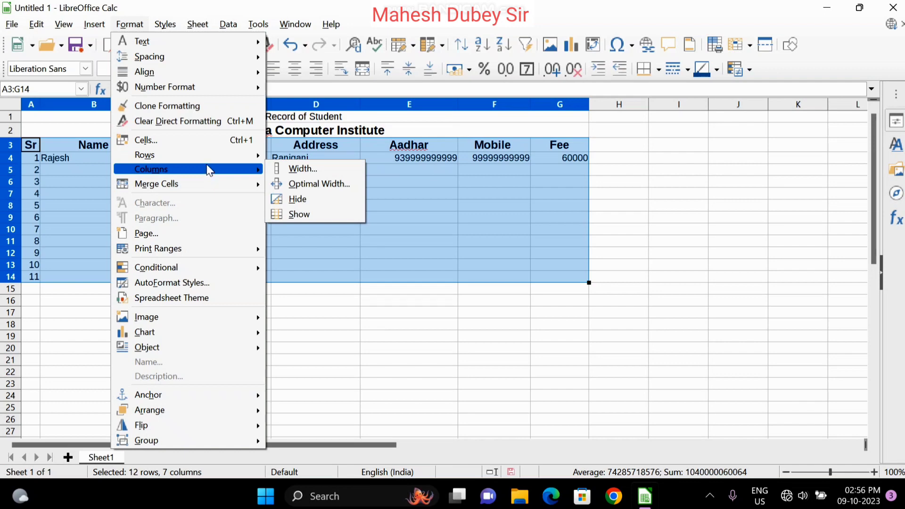
click(500, 203)
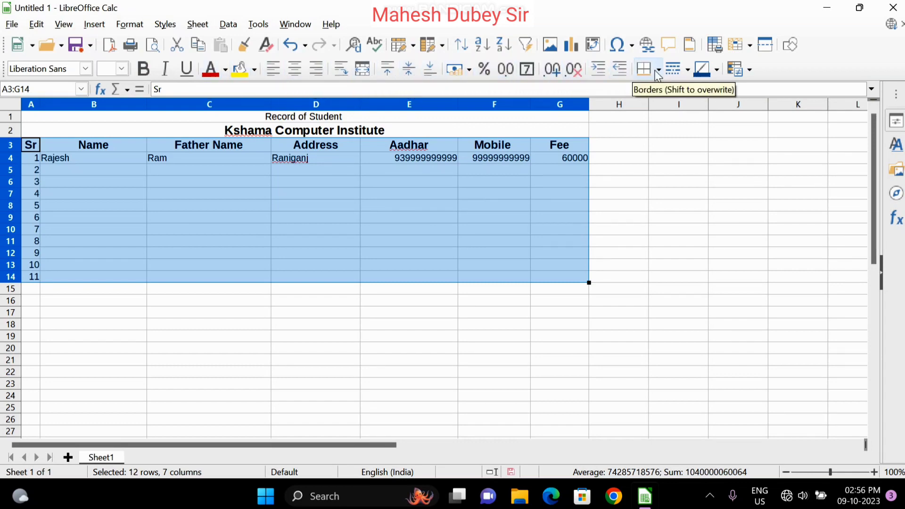
Step: Apply a thin solid border style and full grid borders to the selected range A3 to G14, then deselect it
click(717, 71)
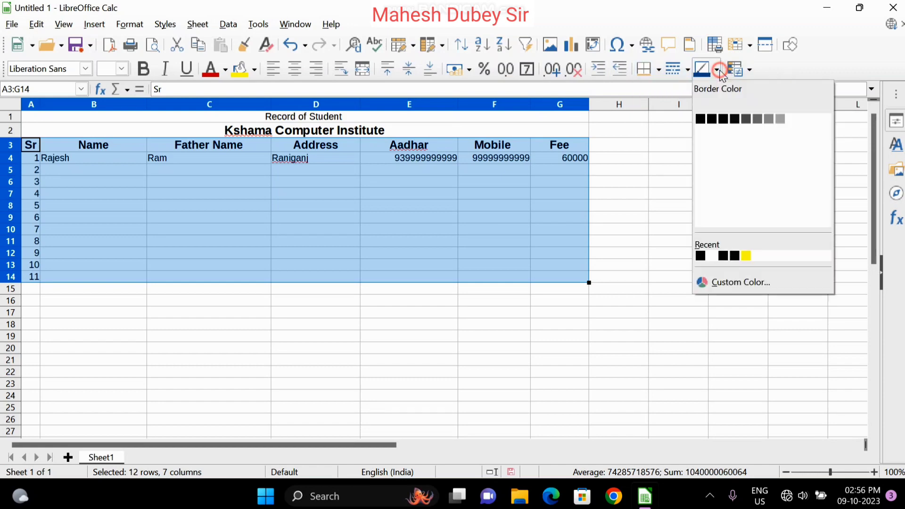
click(686, 69)
click(687, 69)
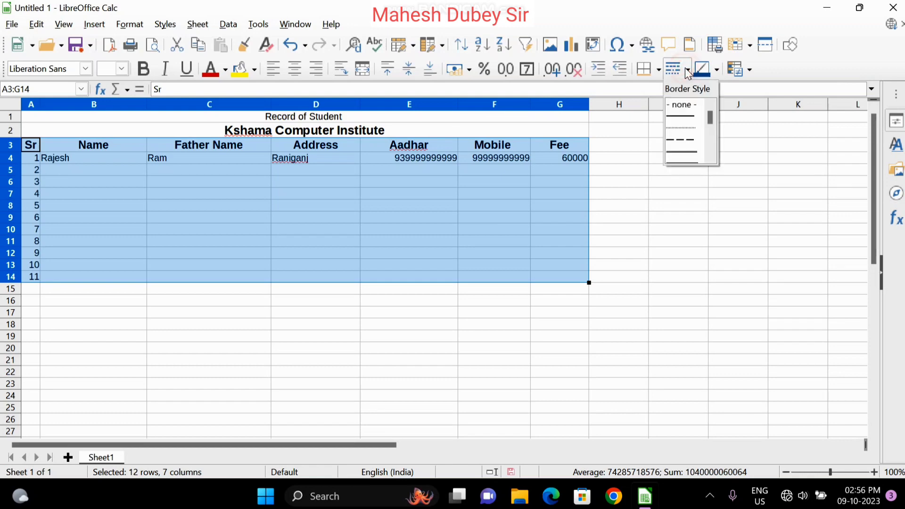
click(686, 117)
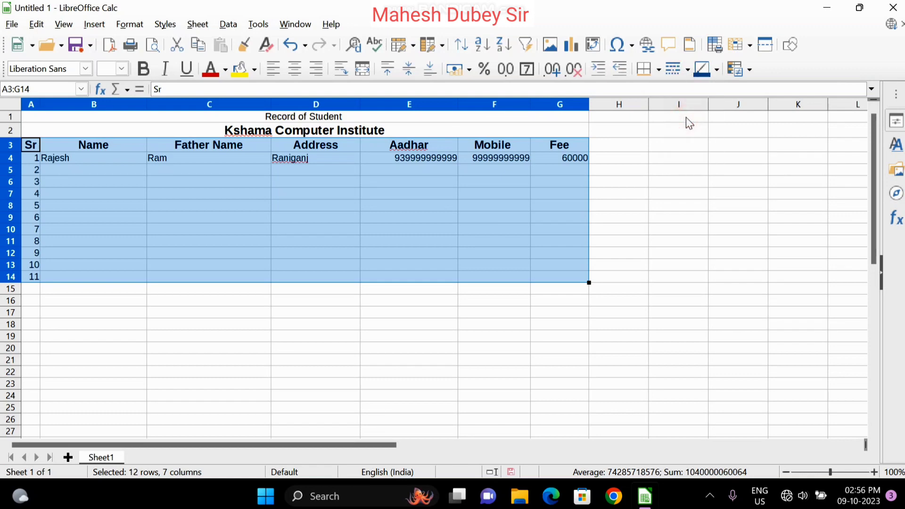
click(659, 71)
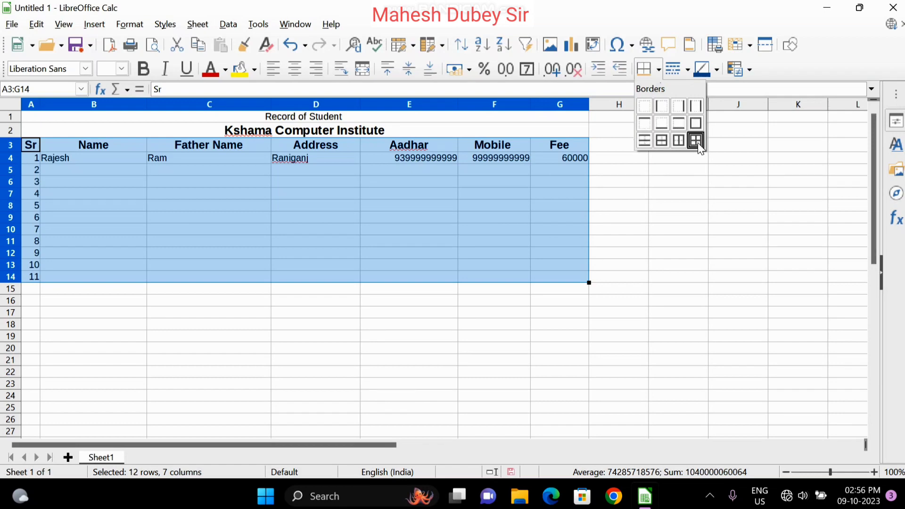
click(696, 141)
click(612, 168)
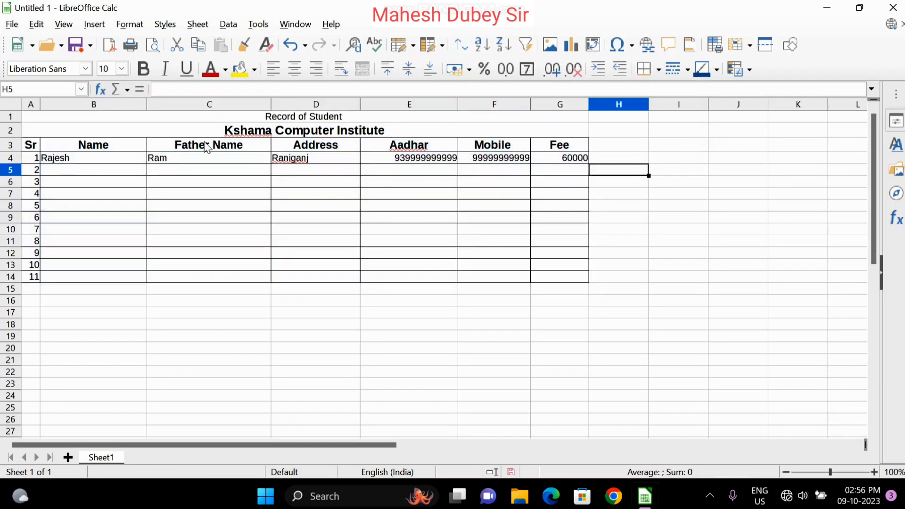
Step: Check the sheet's page layout in the print preview and return to the normal sheet view
click(11, 24)
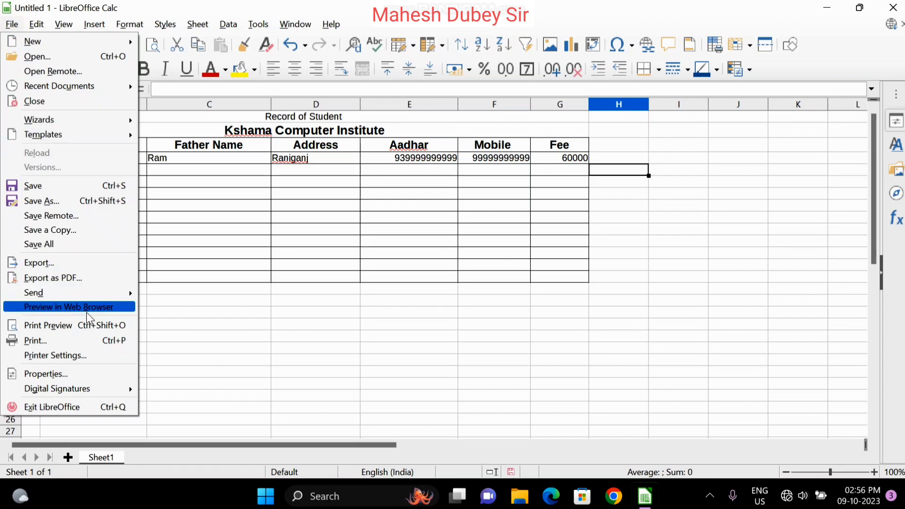
click(87, 329)
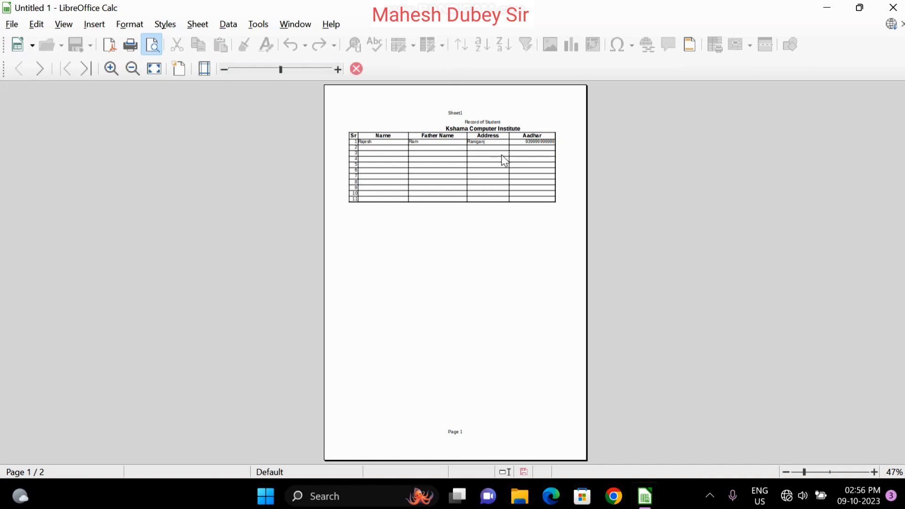
click(502, 155)
key(Escape)
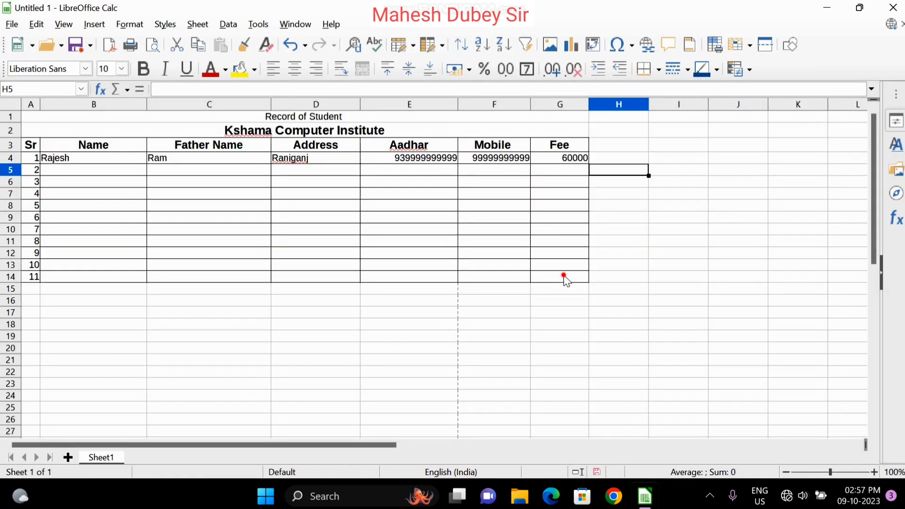
click(565, 277)
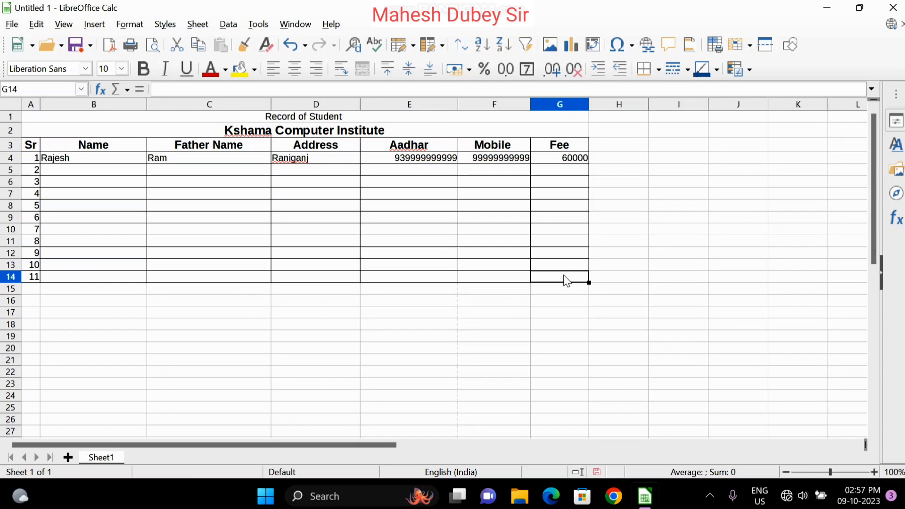